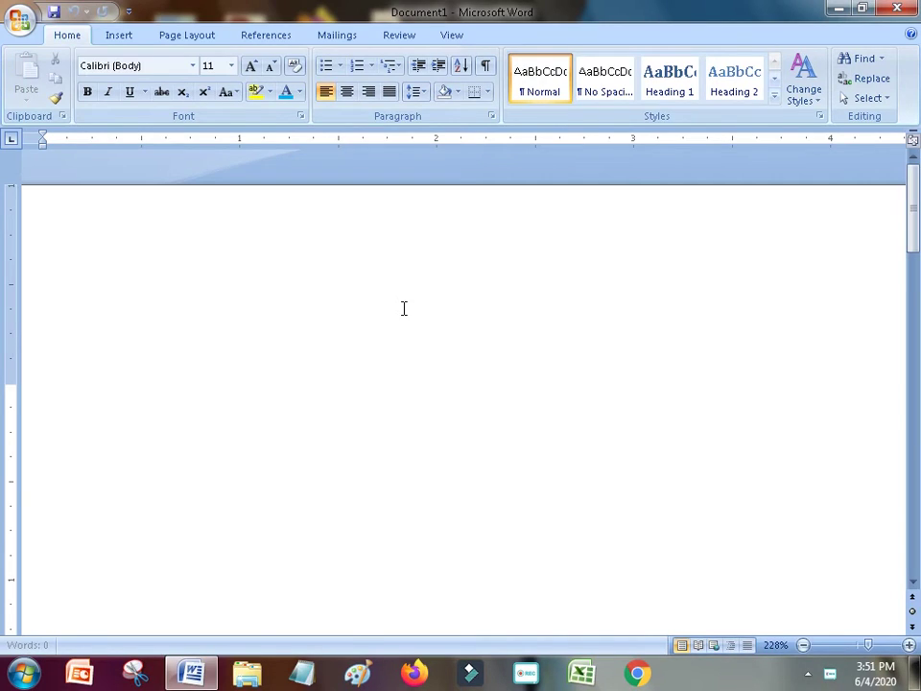
# Step: Type 'Firstly you have to download the zoom software', correcting the typos in 'firstly', 'have', 'download' and 'the'
pyautogui.write('firstlu')
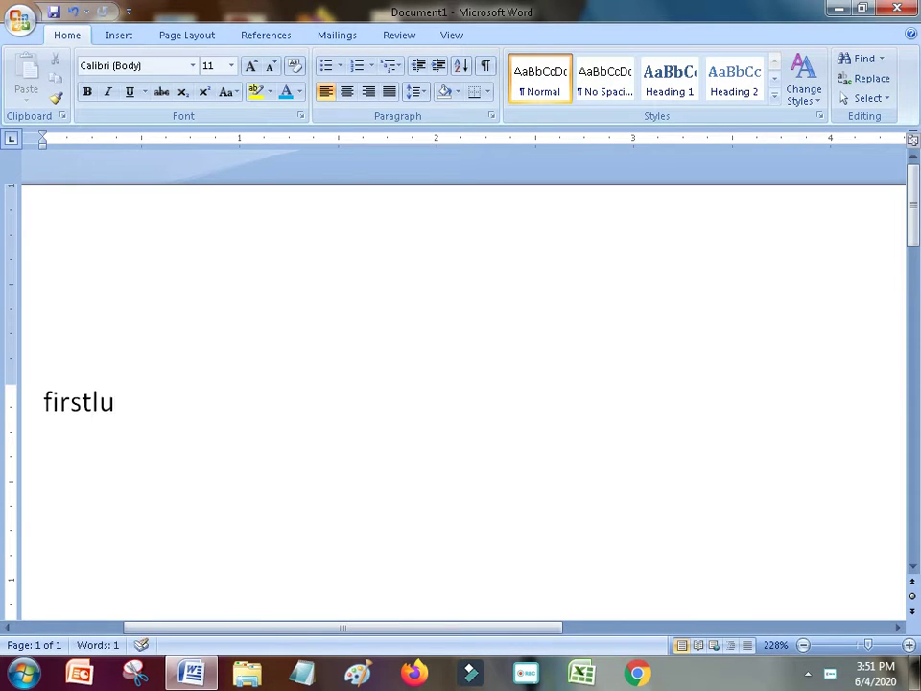
pyautogui.press('BackSpace')
pyautogui.write('y yo')
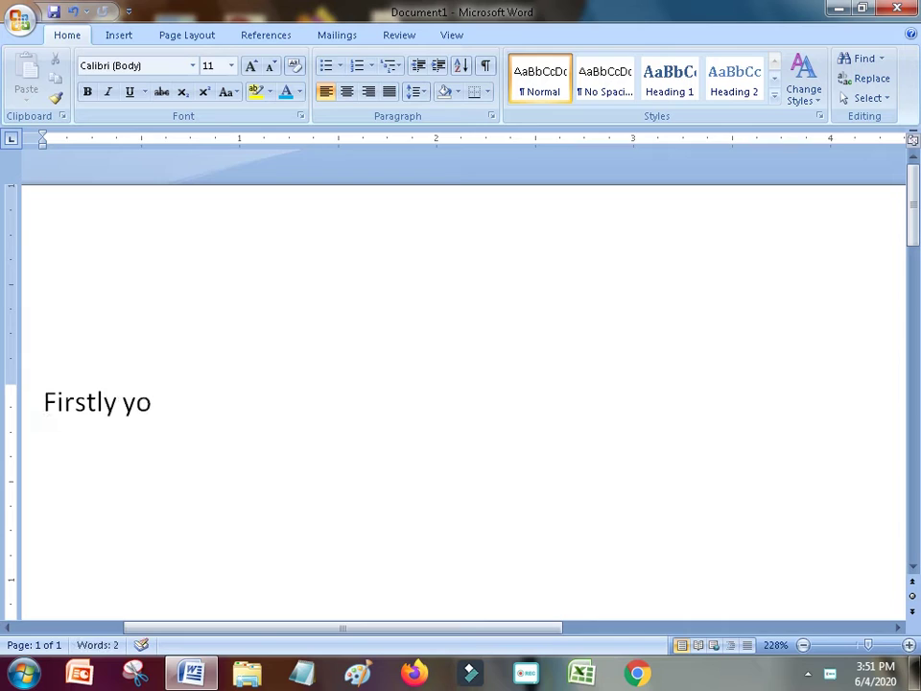
pyautogui.write('u hav')
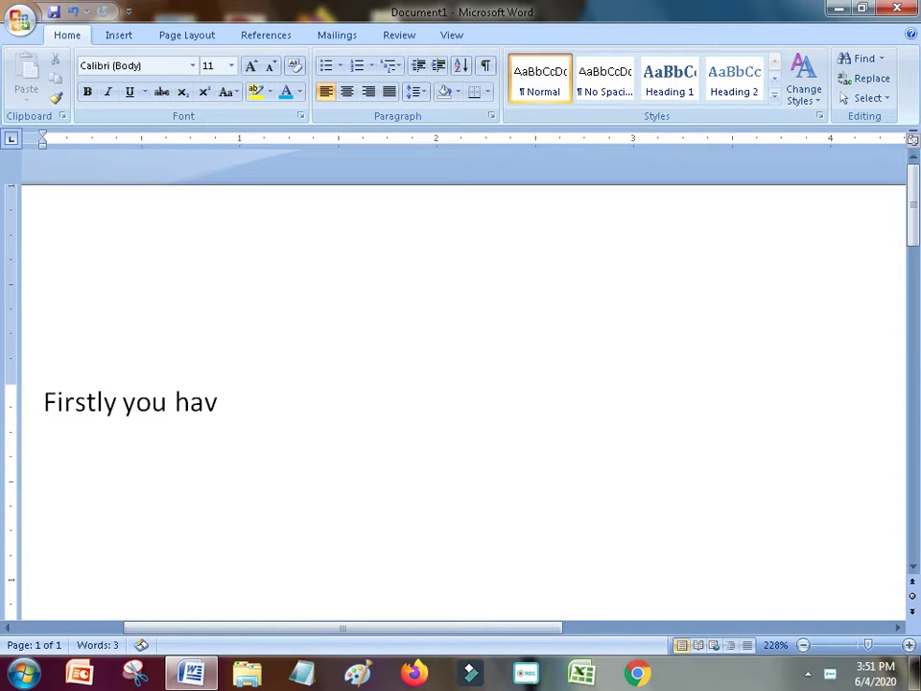
pyautogui.press('BackSpace')
pyautogui.write('e')
pyautogui.press('BackSpace')
pyautogui.write('ve to dow')
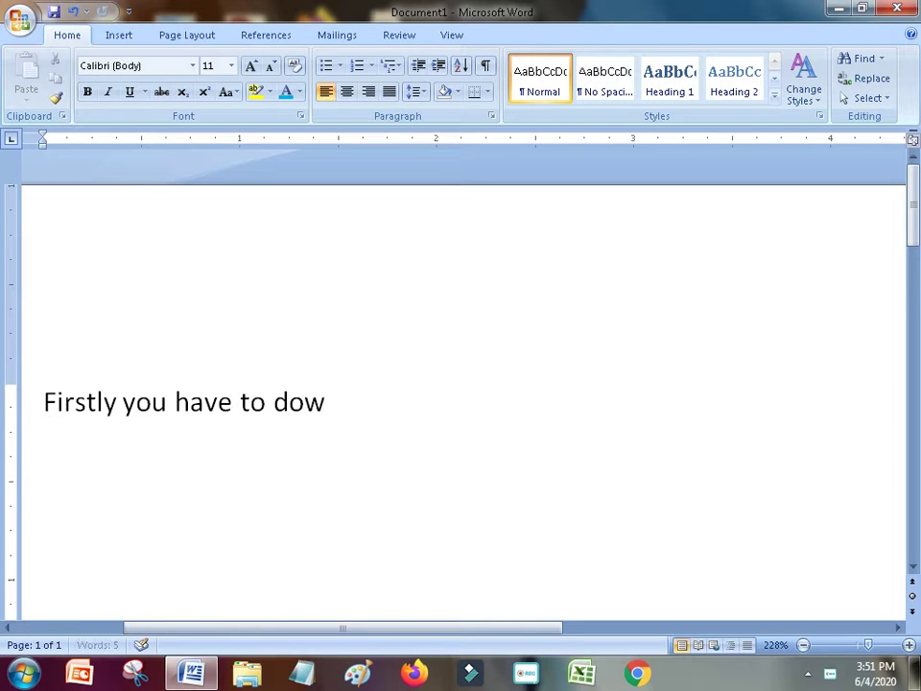
pyautogui.write('nlad')
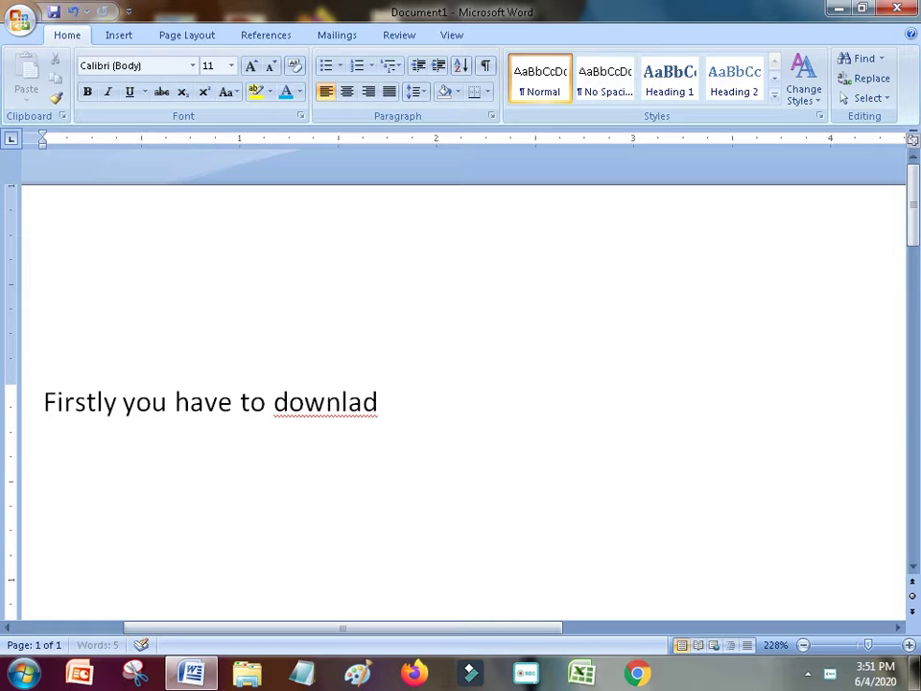
pyautogui.press('Left')
pyautogui.press('Left')
pyautogui.press('Left')
pyautogui.write('o')
pyautogui.write('0')
pyautogui.press('Delete')
pyautogui.press('BackSpace')
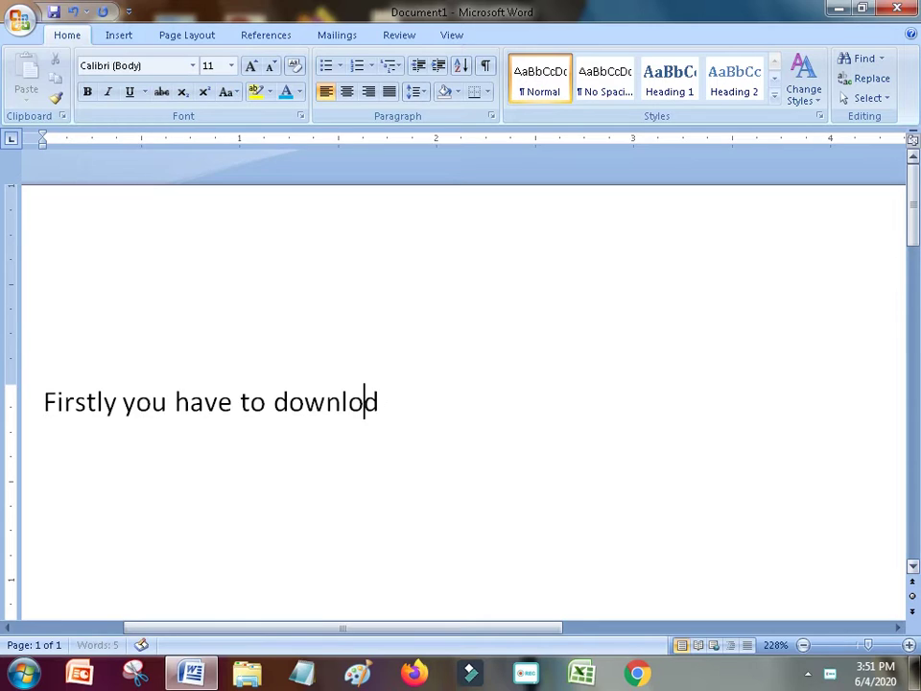
pyautogui.write('a')
pyautogui.press('End')
pyautogui.write('the x')
pyautogui.press('BackSpace')
pyautogui.write('zoom software')
# Step: Close the Word document without saving changes
pyautogui.click(21, 671)
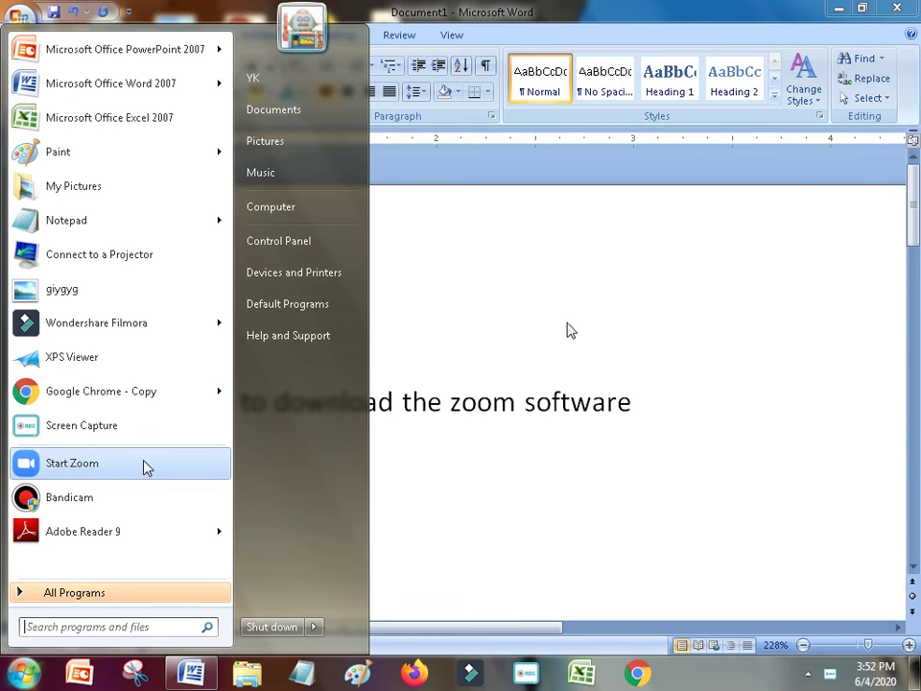
pyautogui.click(71, 463)
pyautogui.hotkey('alt', 'F4')
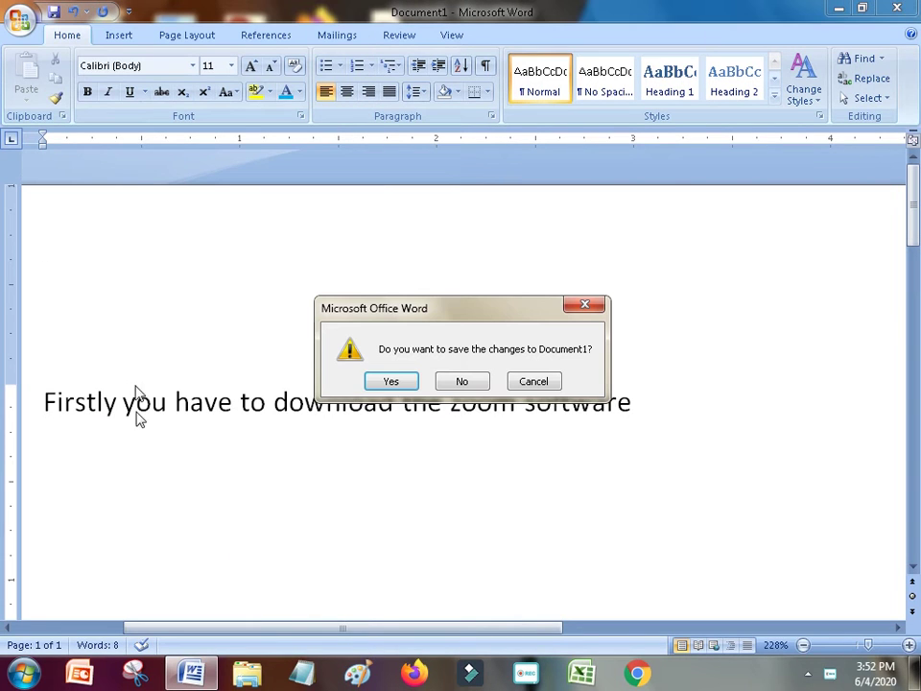
pyautogui.click(462, 381)
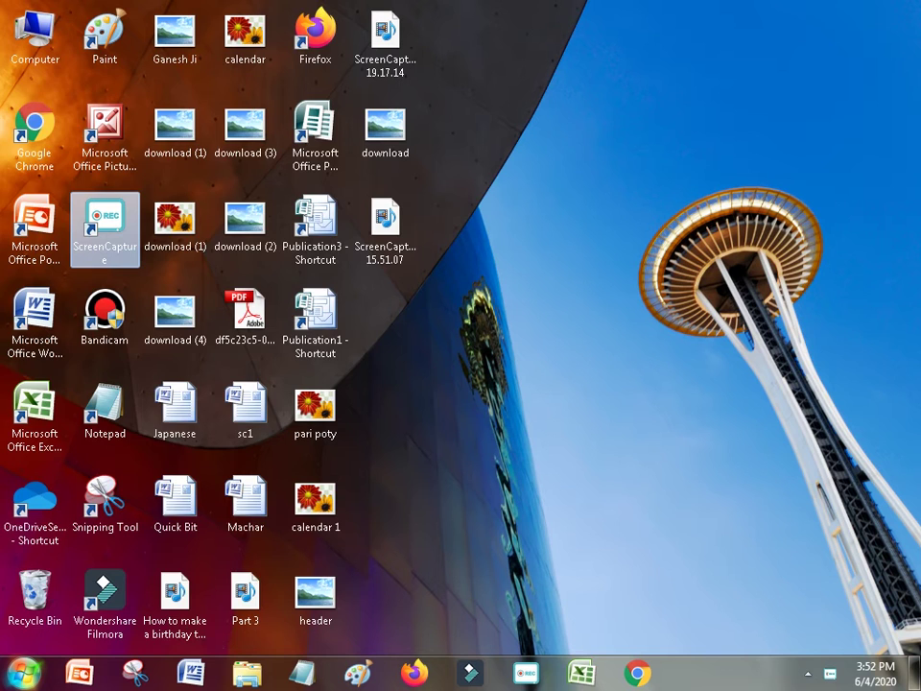
# Step: Drag a Start Zoom shortcut onto the desktop beside Publication1 - Shortcut and launch Zoom
pyautogui.press('super')
pyautogui.moveTo(168, 480); pyautogui.dragTo(561, 302)
pyautogui.moveTo(527, 221); pyautogui.dragTo(384, 307)
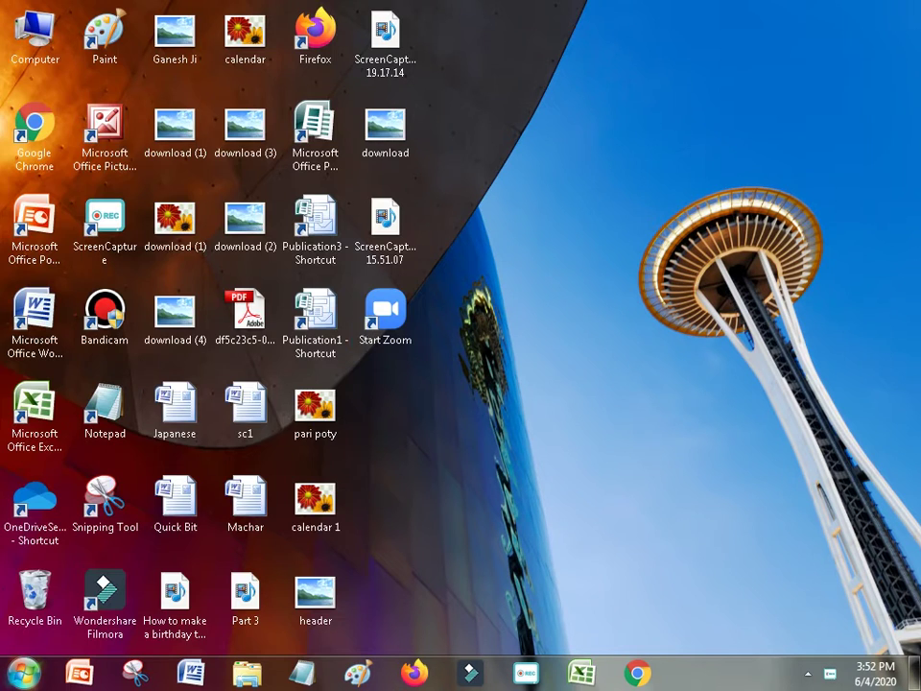
pyautogui.press('super')
pyautogui.click(76, 455)
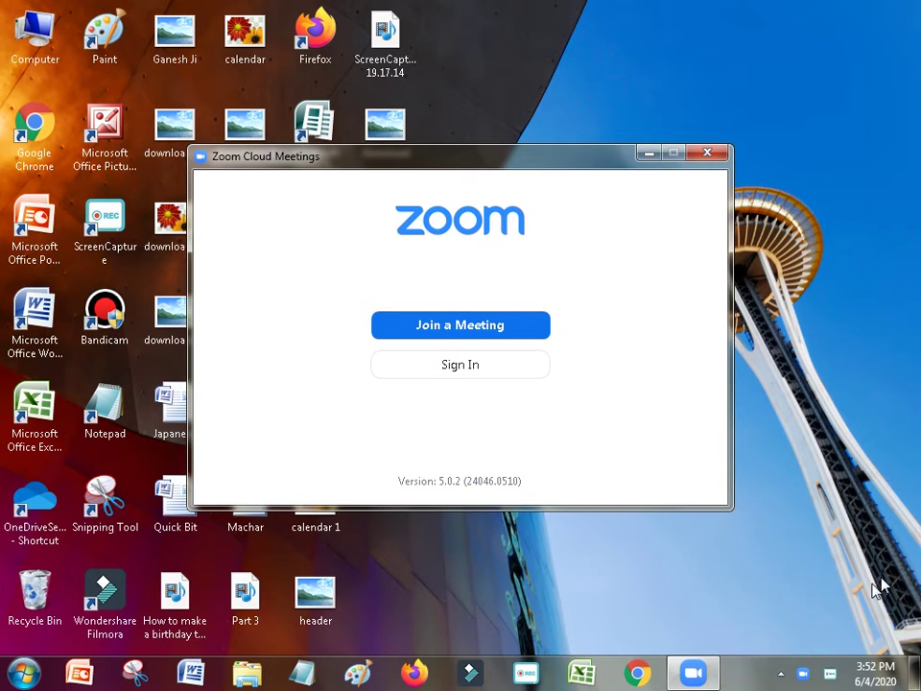
# Step: Join a meeting by typing its ID, with 'Do not connect to audio' and 'Turn off my video' ticked
pyautogui.click(480, 327)
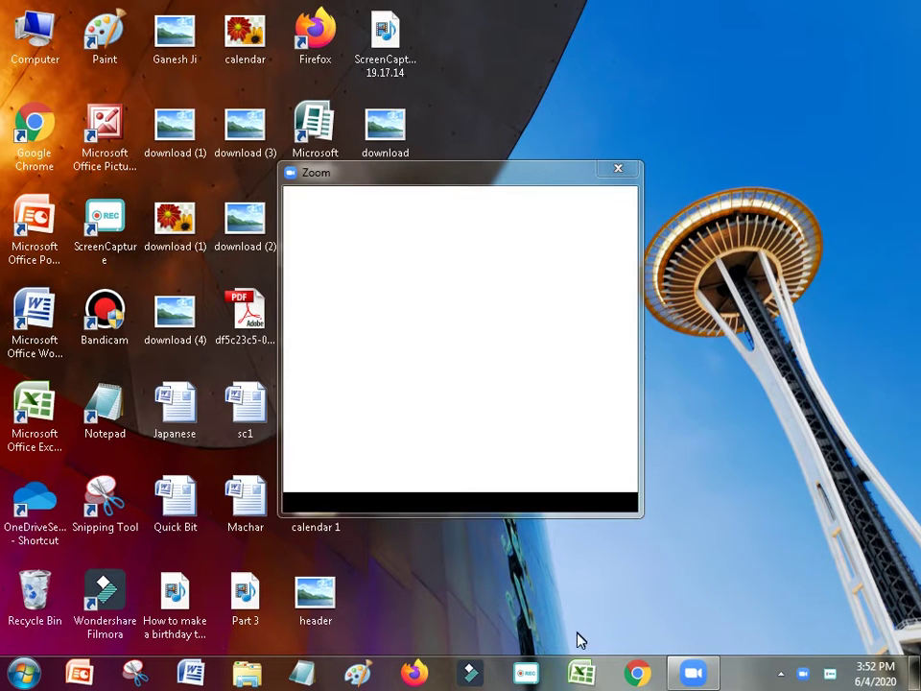
pyautogui.click(593, 299)
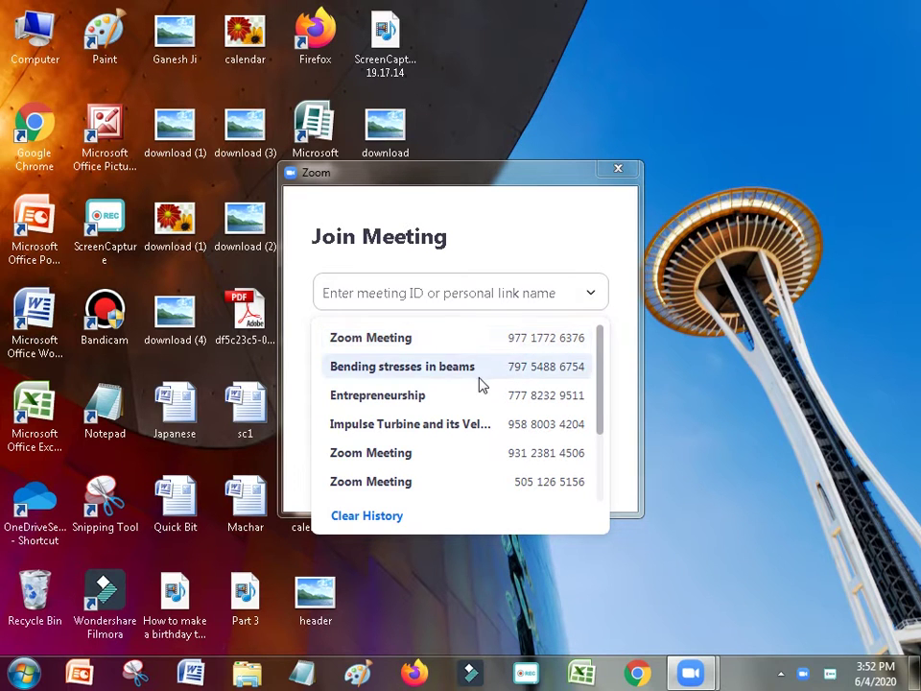
pyautogui.click(474, 284)
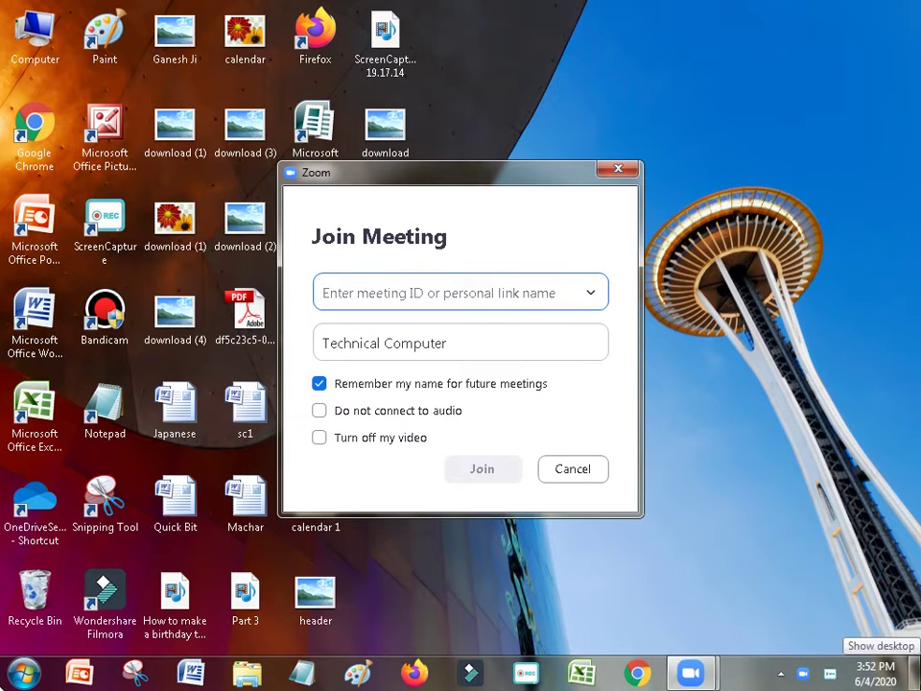
pyautogui.write('792 0')
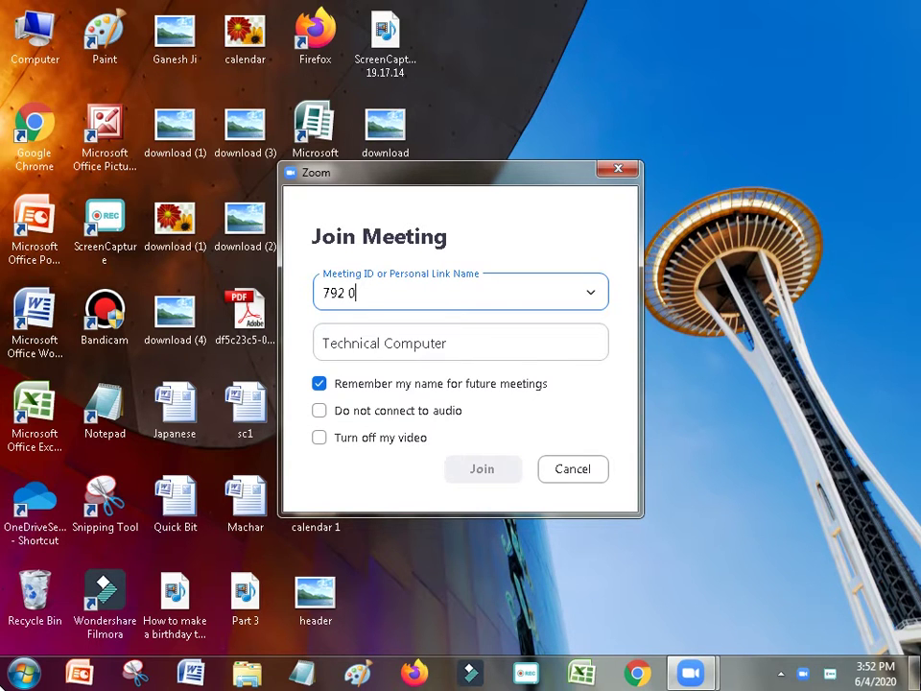
pyautogui.write('39 8')
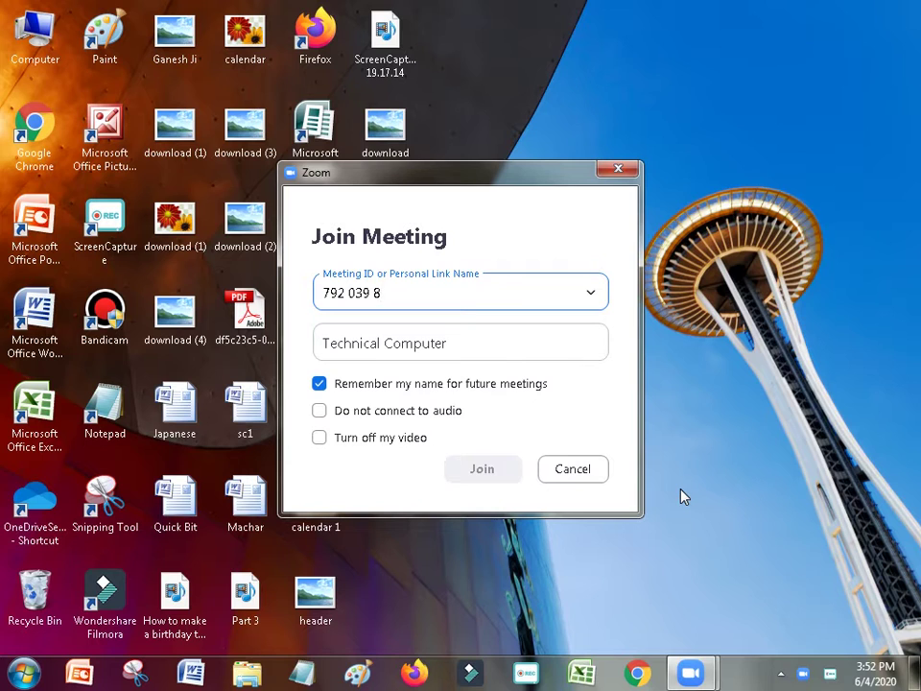
pyautogui.write('27')
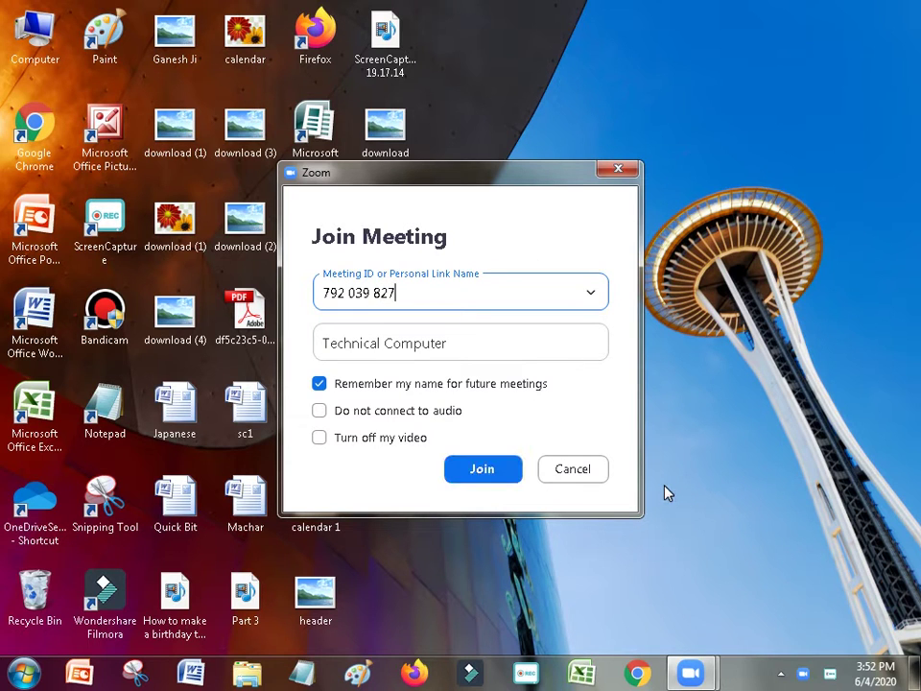
pyautogui.write('68')
pyautogui.click(422, 410)
pyautogui.click(368, 438)
pyautogui.click(495, 469)
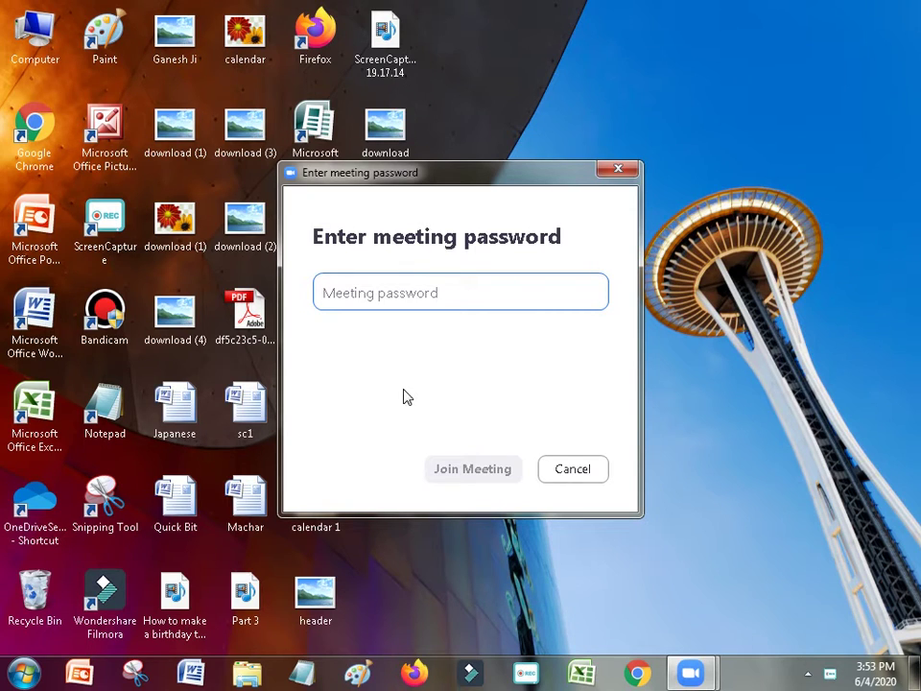
# Step: Enter the meeting password and submit it with Join Meeting
pyautogui.write('*')
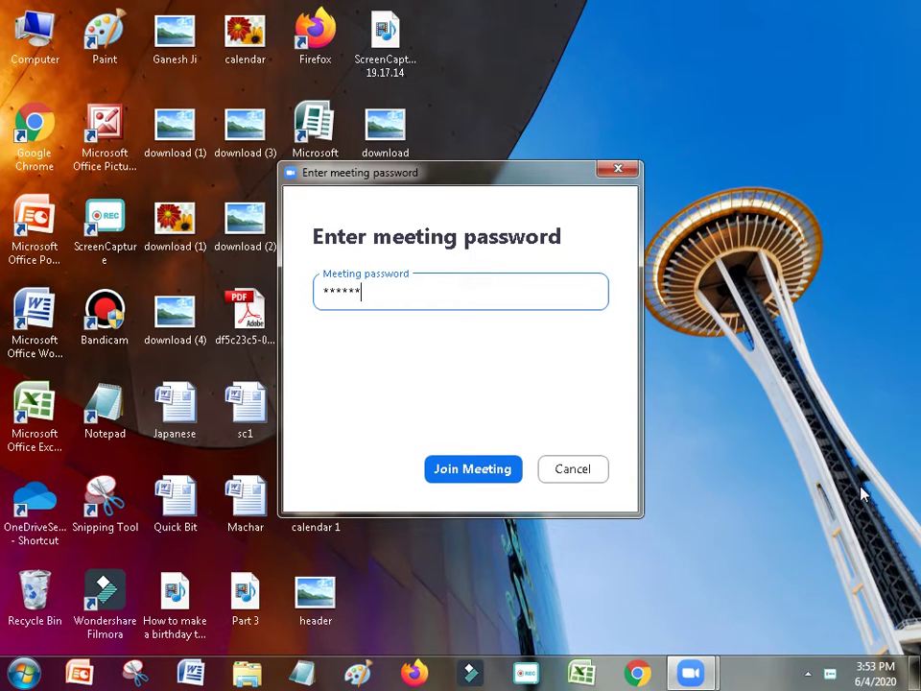
pyautogui.click(514, 470)
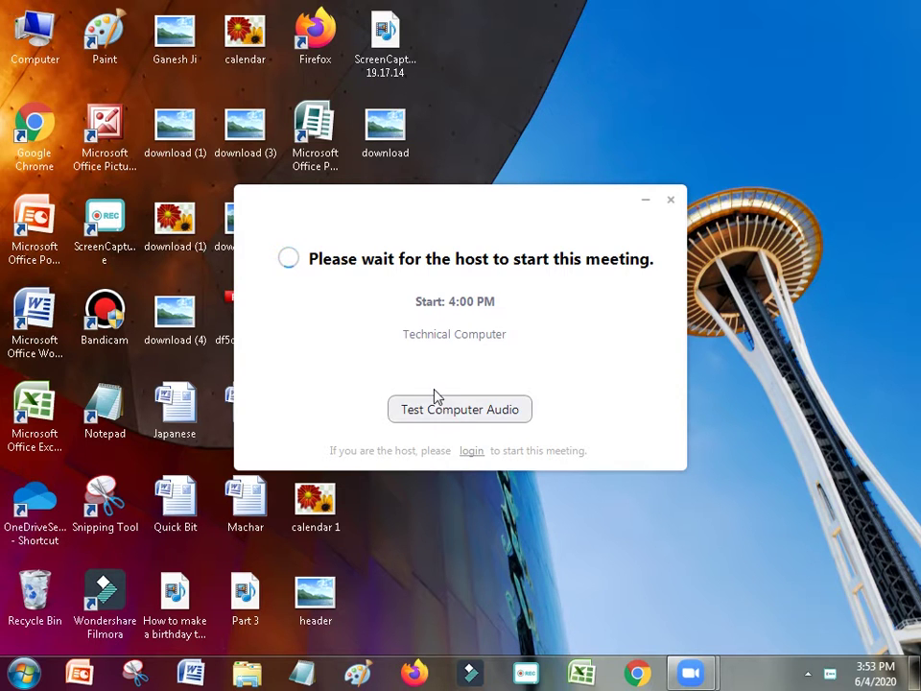
# Step: Move the waiting dialog aside and wait for the host to start the Technical Computer meeting
pyautogui.moveTo(422, 347); pyautogui.dragTo(401, 347)
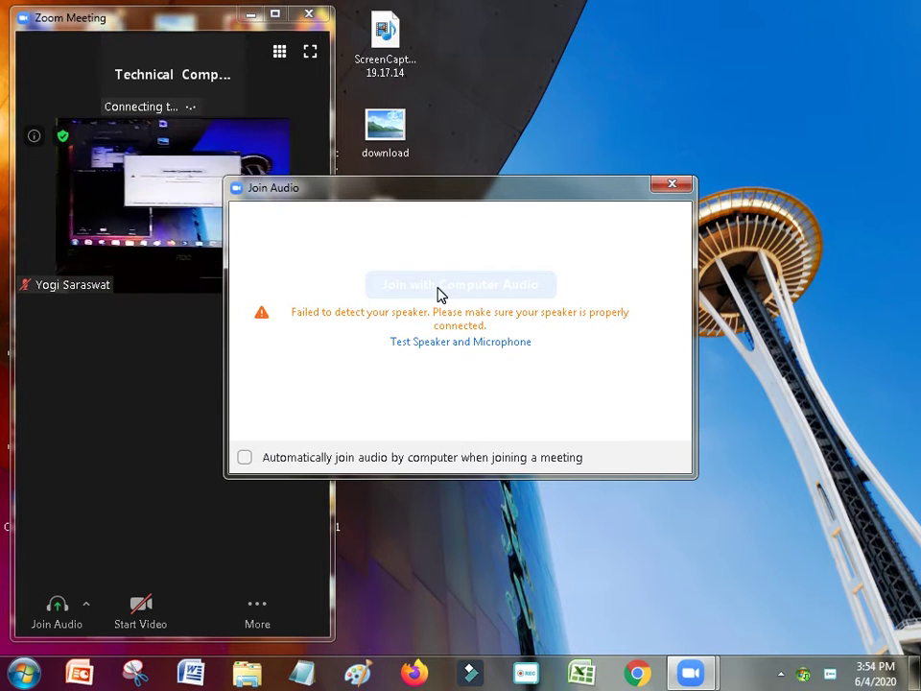
# Step: Dismiss the Join Audio prompt, continue without audio, and maximize the meeting window
pyautogui.click(674, 184)
pyautogui.click(625, 397)
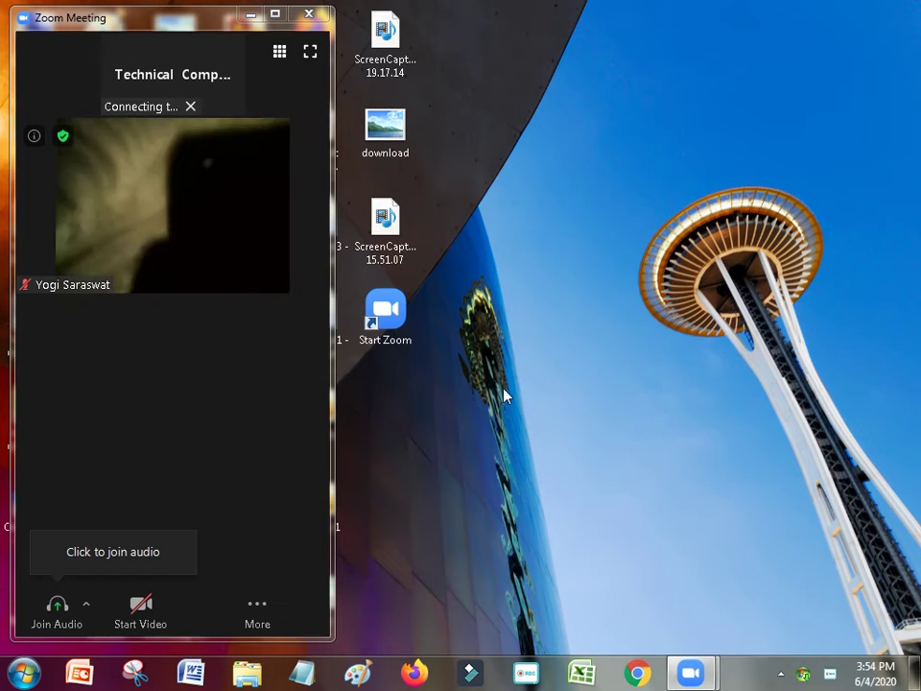
pyautogui.click(277, 17)
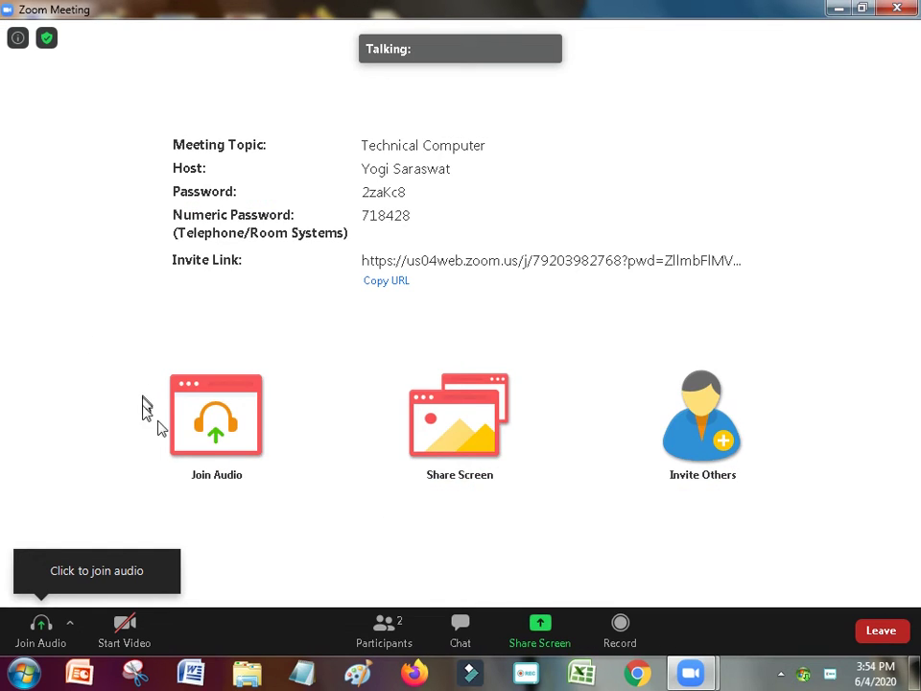
# Step: Attempt Share Screen and acknowledge the 'Host disabled participant screen sharing' message
pyautogui.click(556, 630)
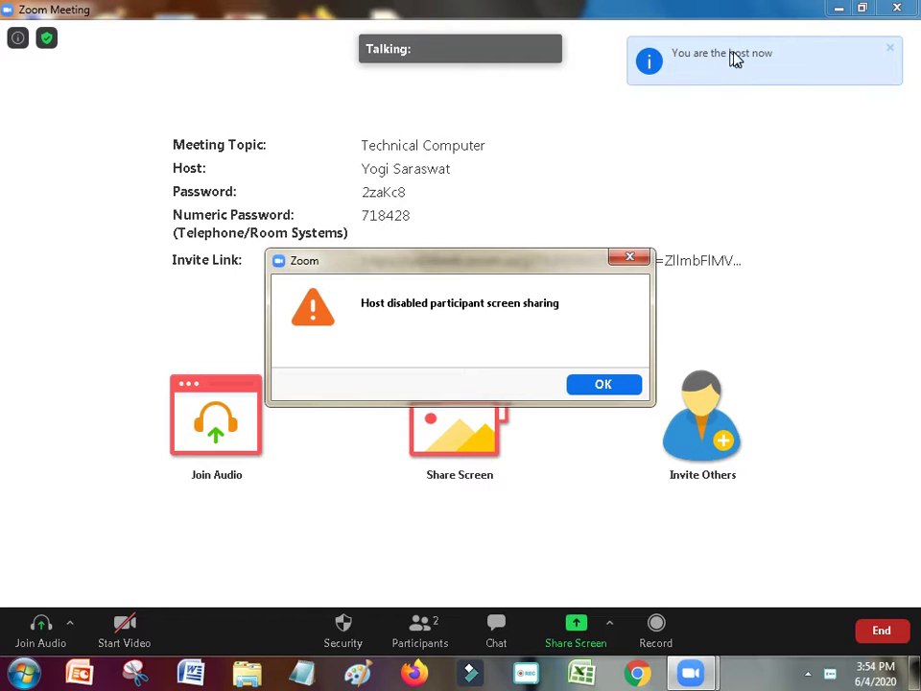
pyautogui.click(589, 387)
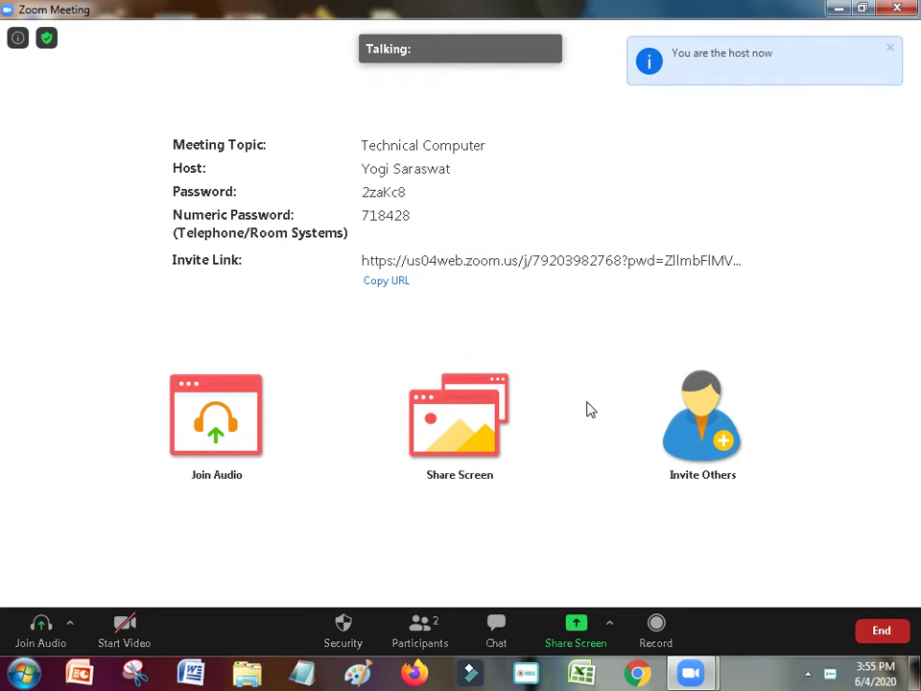
# Step: Share the Whiteboard tile from the Basic tab of the Share Screen chooser
pyautogui.click(576, 633)
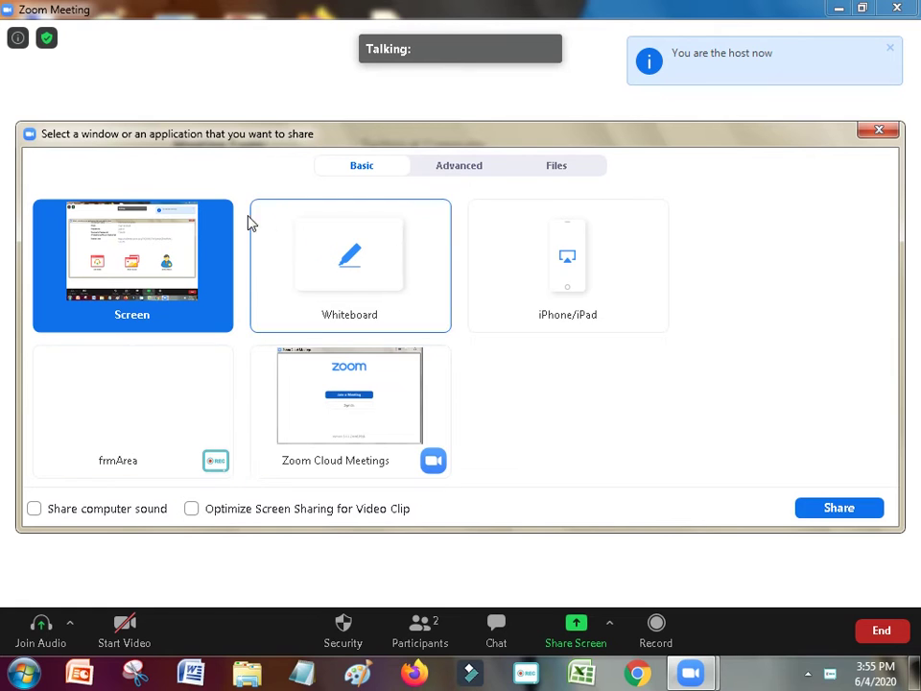
pyautogui.click(349, 294)
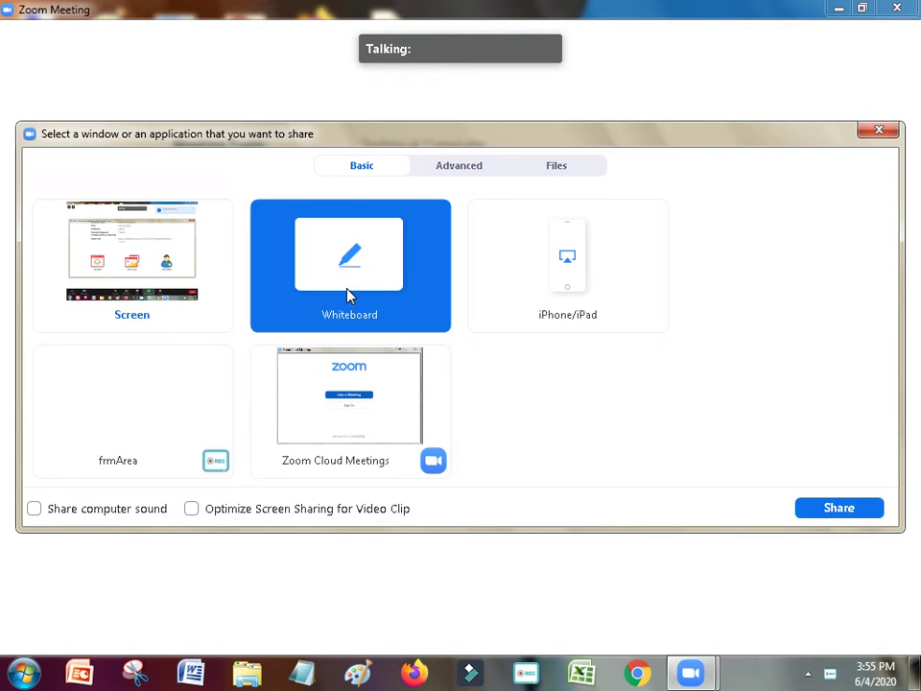
pyautogui.click(822, 513)
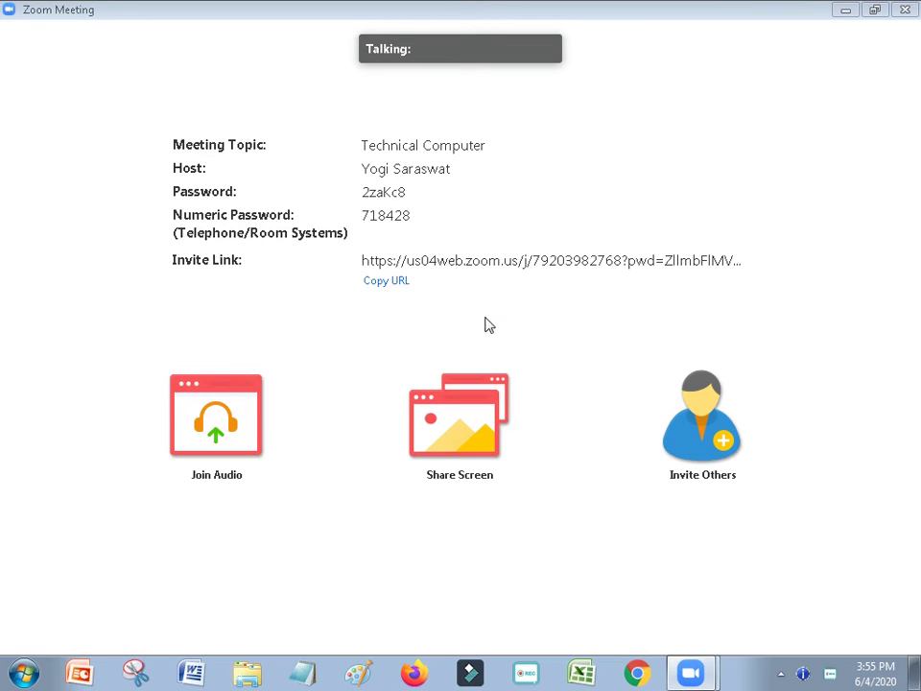
pyautogui.moveTo(390, 7)
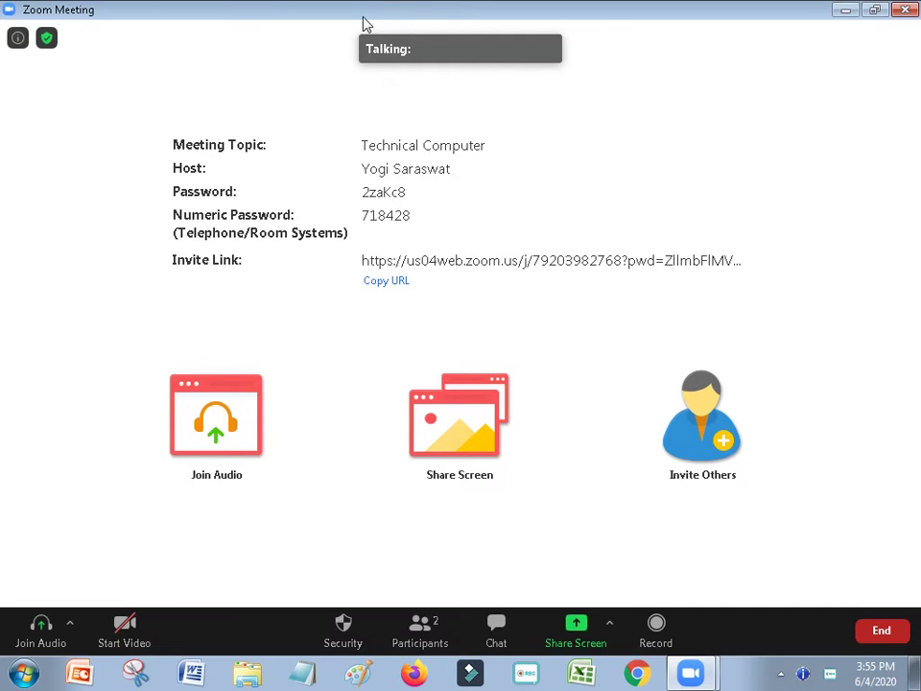
pyautogui.click(655, 625)
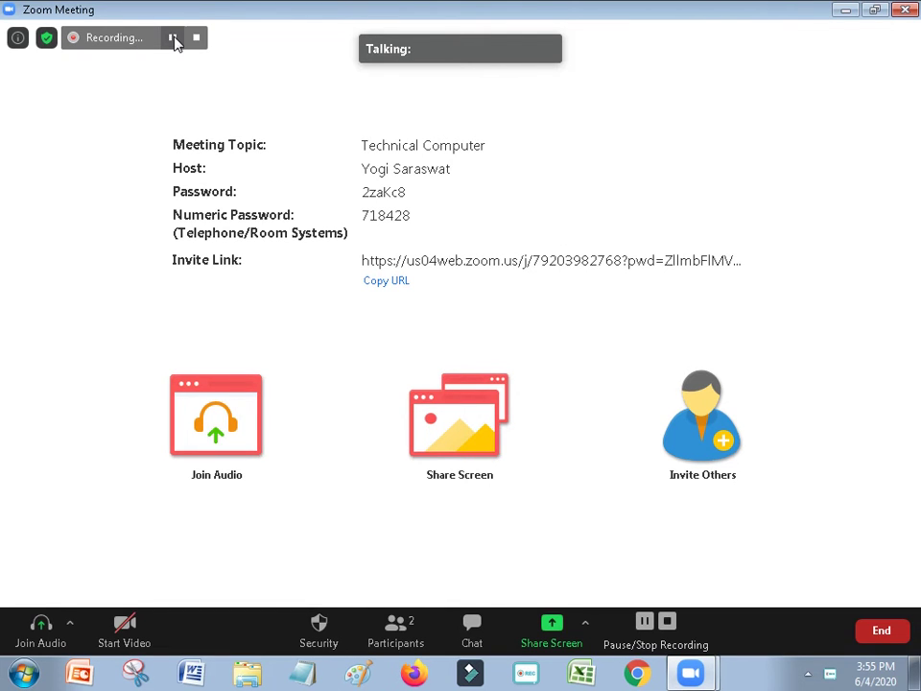
pyautogui.click(192, 41)
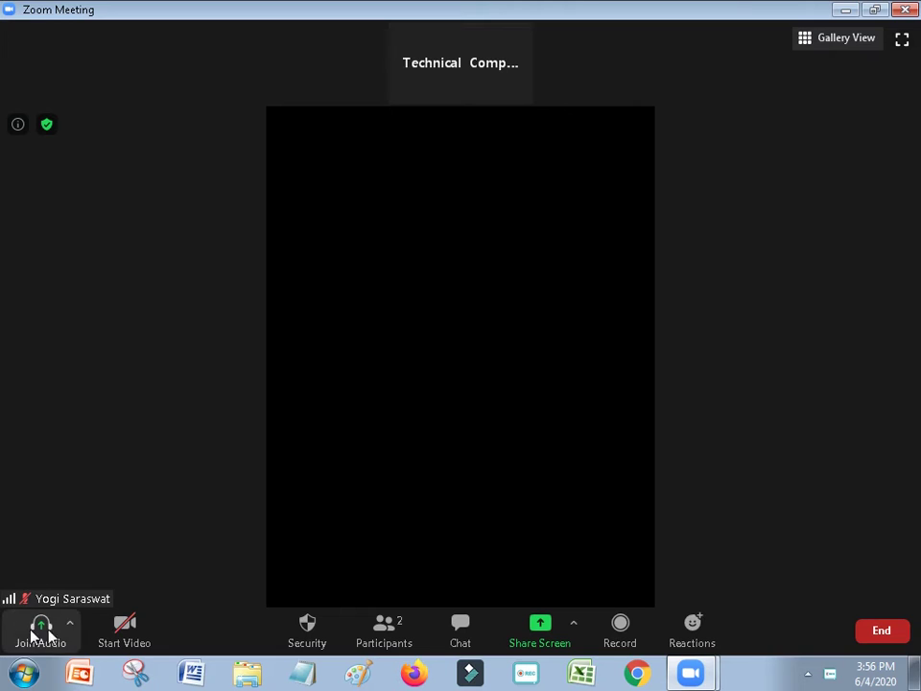
# Step: Switch the meeting to Gallery View and make it full screen
pyautogui.click(824, 45)
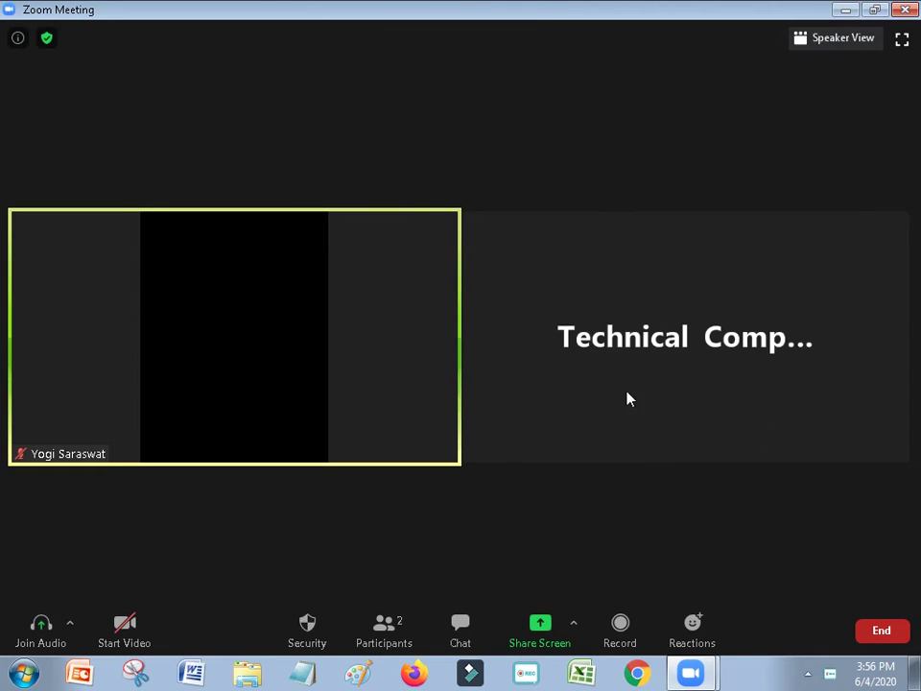
pyautogui.click(901, 40)
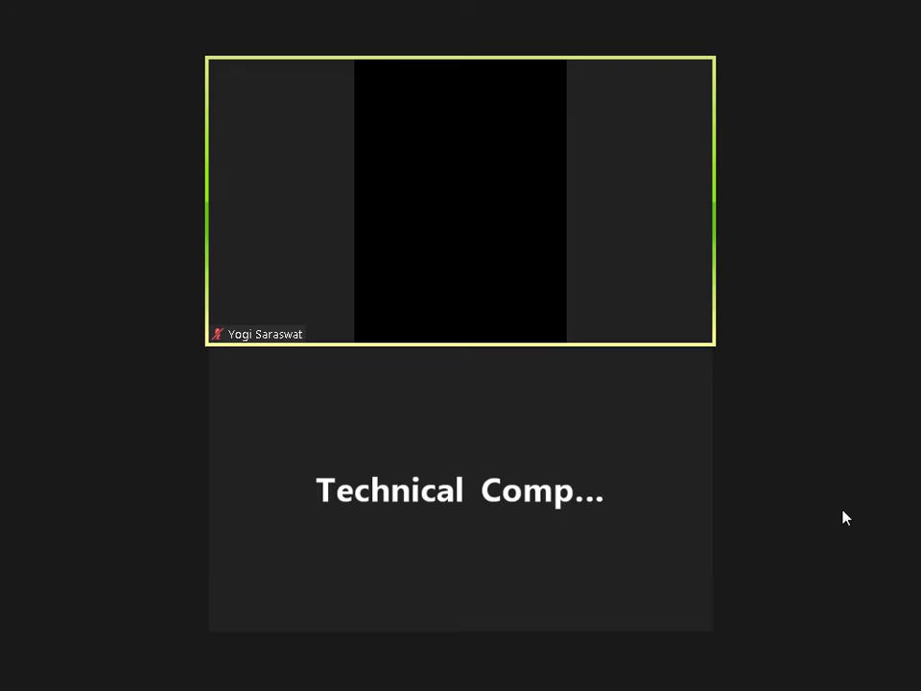
# Step: Reveal the desktop over the full-screen meeting with Win+D
pyautogui.press('super+d')
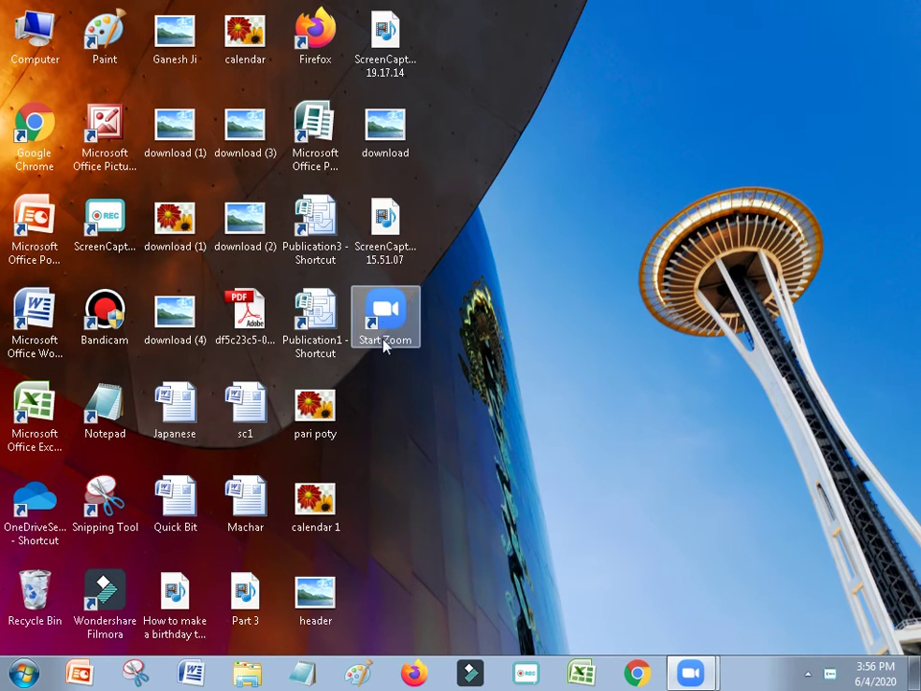
# Step: Open and dismiss the Start menu, then box-select the desktop icons and deselect them
pyautogui.press('super')
pyautogui.click(501, 59)
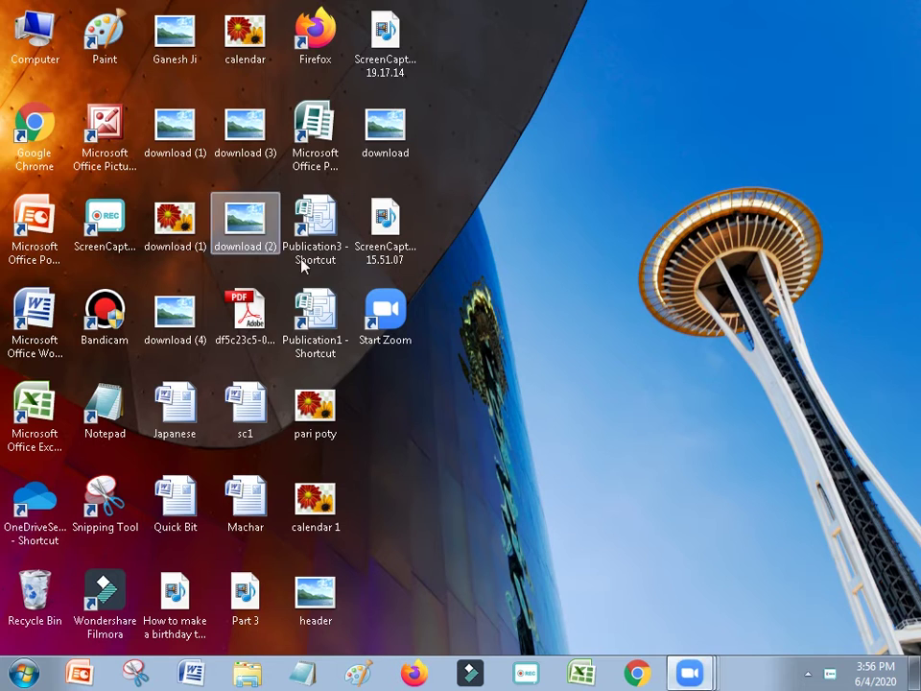
pyautogui.moveTo(450, 182); pyautogui.dragTo(624, 409)
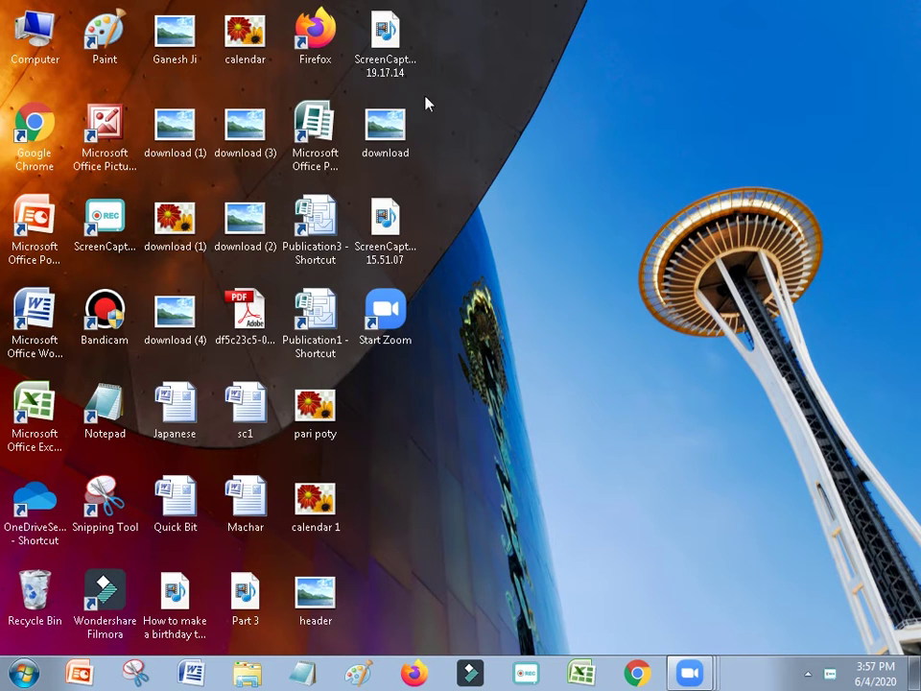
pyautogui.moveTo(526, 500); pyautogui.dragTo(661, 420)
pyautogui.moveTo(495, 263)
pyautogui.mouseDown()
pyautogui.moveTo(355, 192)
pyautogui.moveTo(496, 264)
pyautogui.mouseUp()
pyautogui.moveTo(406, 182); pyautogui.dragTo(14, 614)
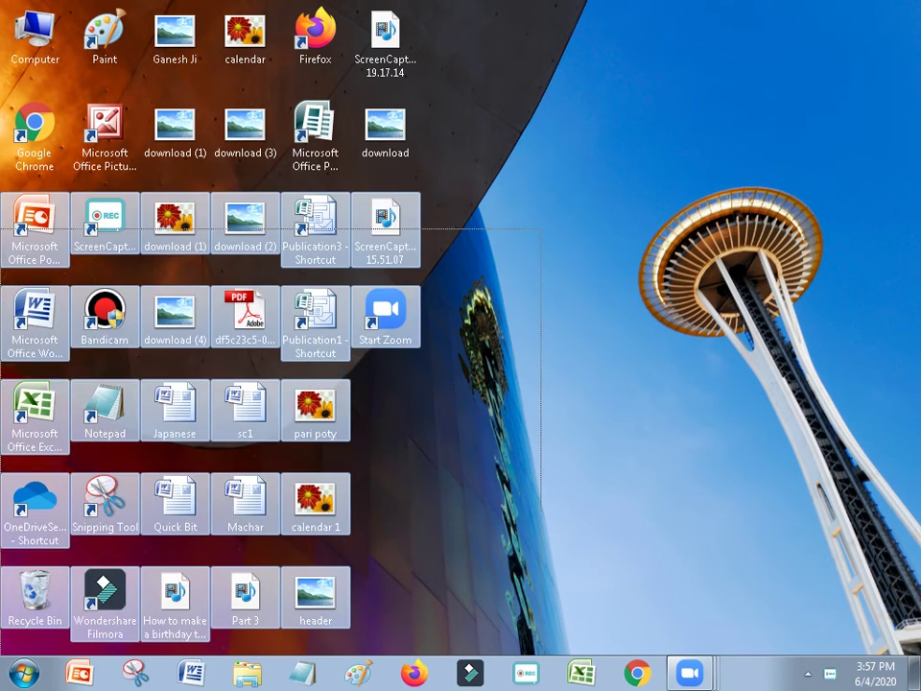
pyautogui.click(680, 434)
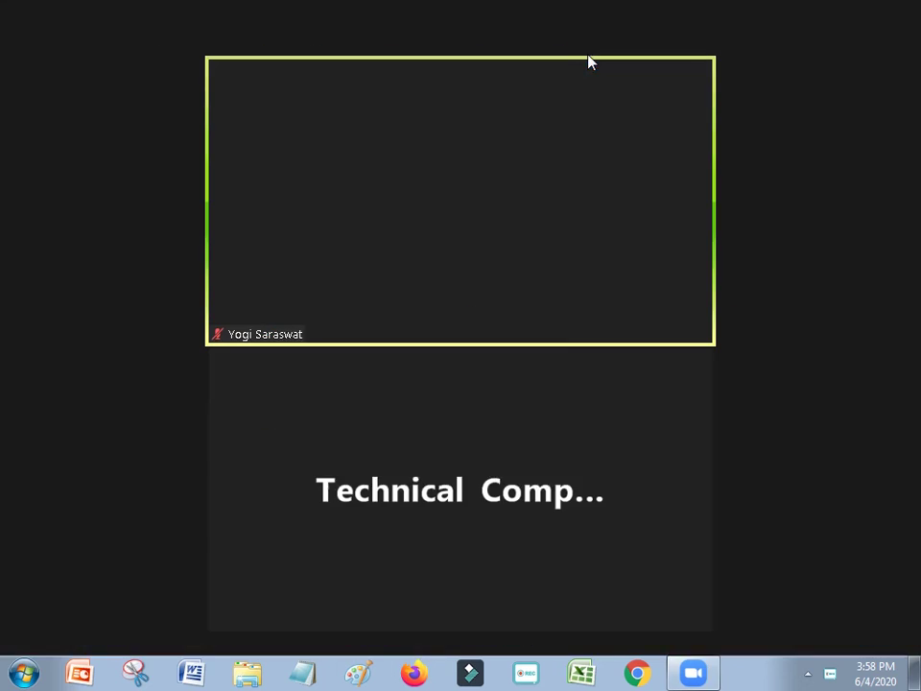
# Step: End the meeting and save its recording to a newly made folder in Browse For Folder
pyautogui.click(616, 182)
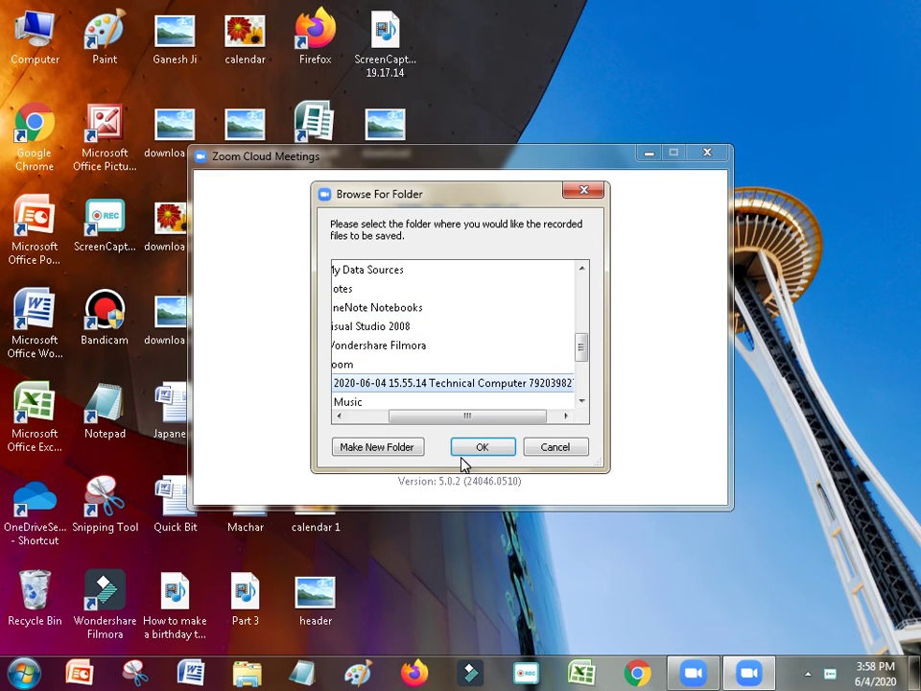
pyautogui.click(384, 447)
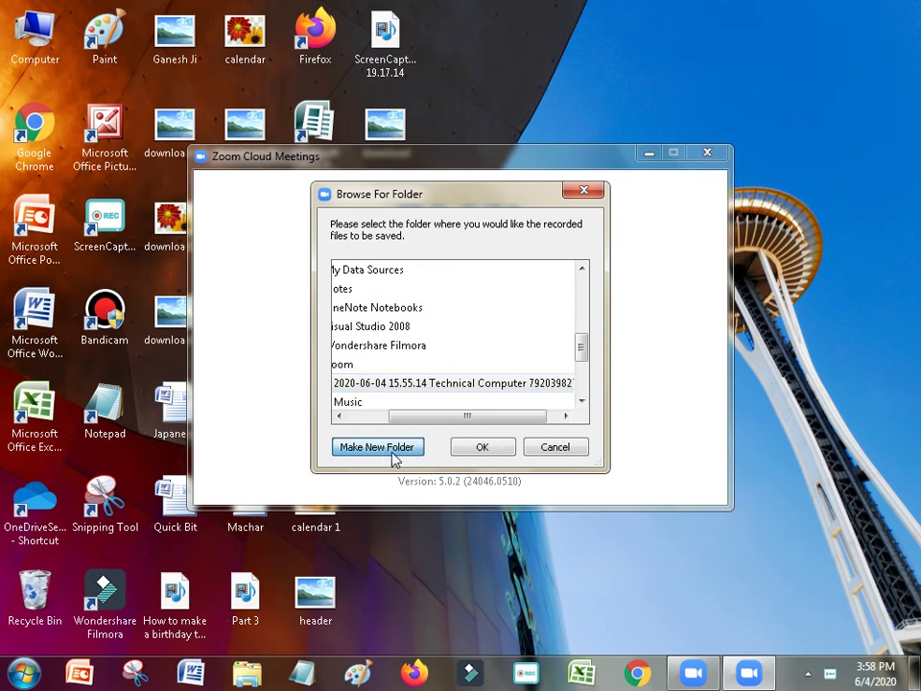
pyautogui.click(482, 448)
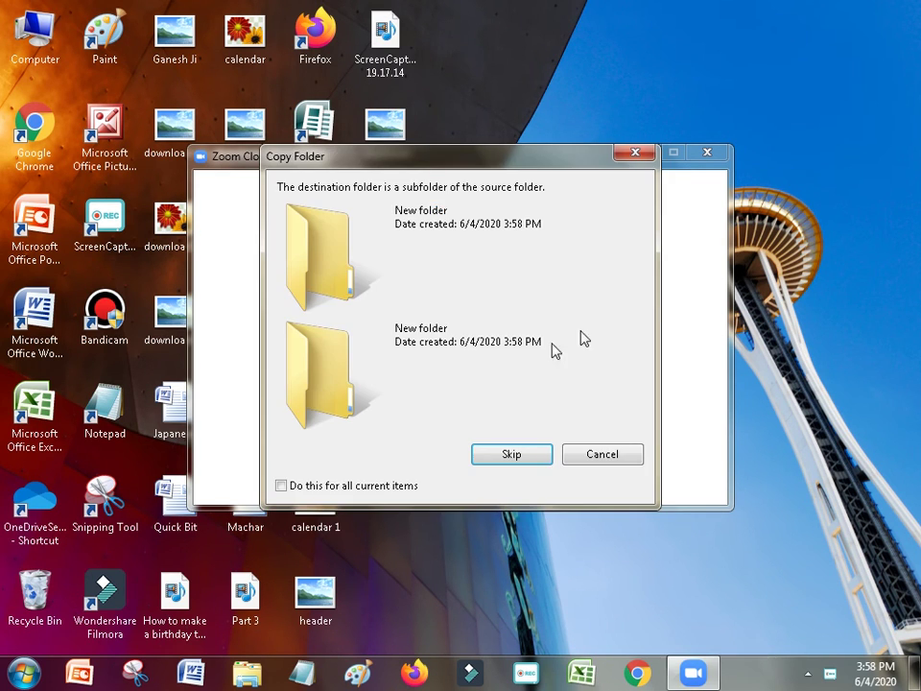
# Step: Skip the Copy Folder prompt, close the recordings folder and Zoom, and bring up the Start menu
pyautogui.click(482, 464)
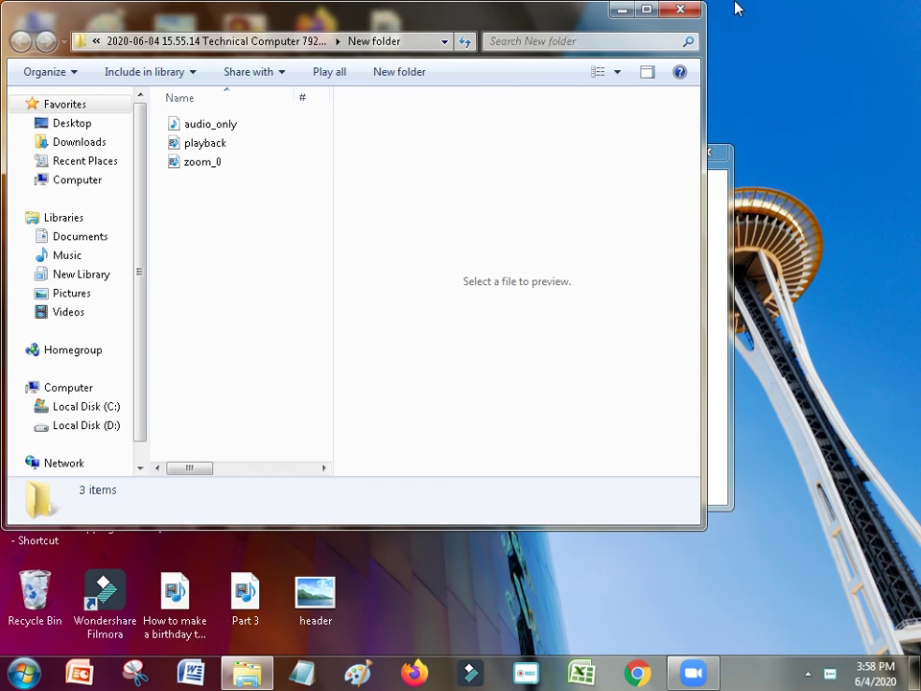
pyautogui.click(680, 10)
pyautogui.click(707, 154)
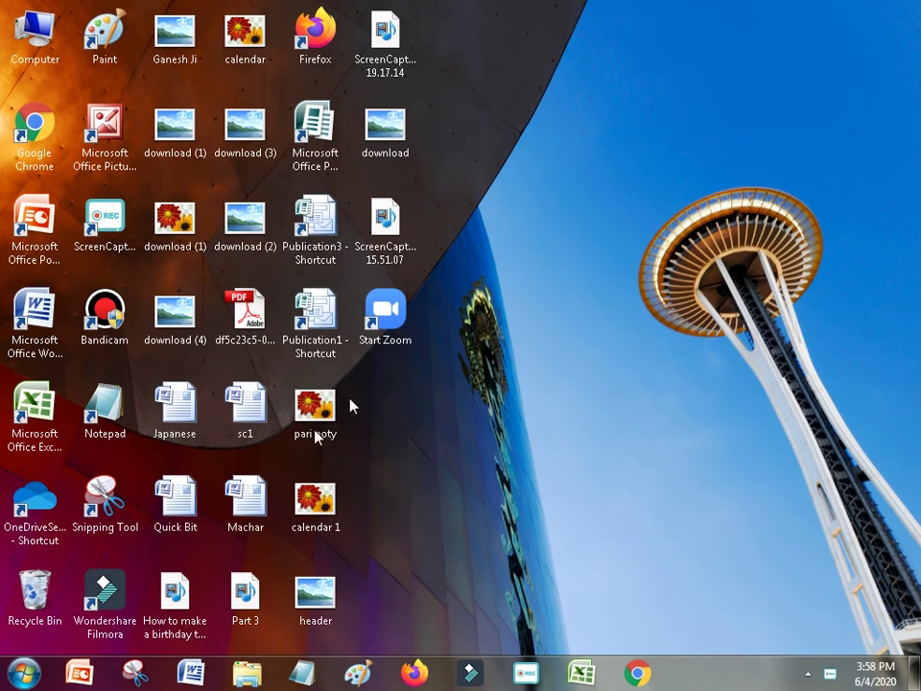
pyautogui.click(23, 671)
pyautogui.moveTo(219, 88)
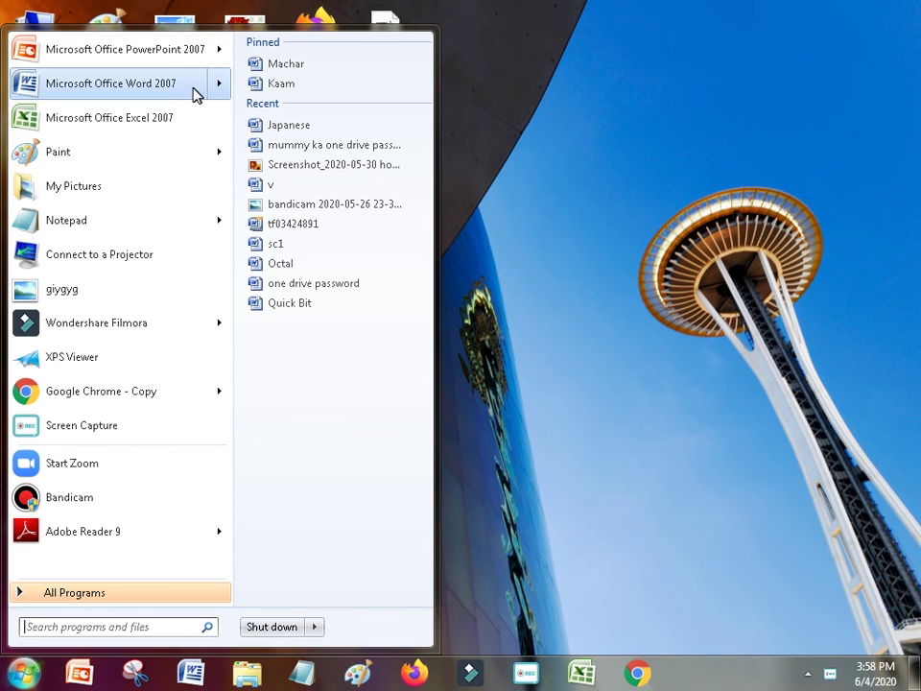
# Step: Launch Word 2007 and type 'Thanks for watching', removing the extra n, then add blank lines
pyautogui.click(184, 96)
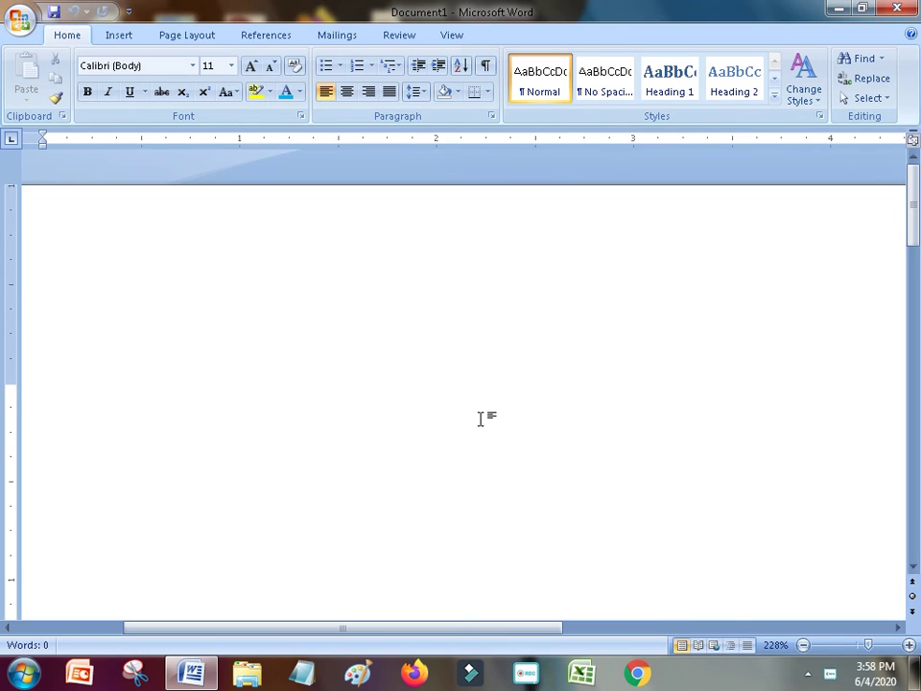
pyautogui.write('tha')
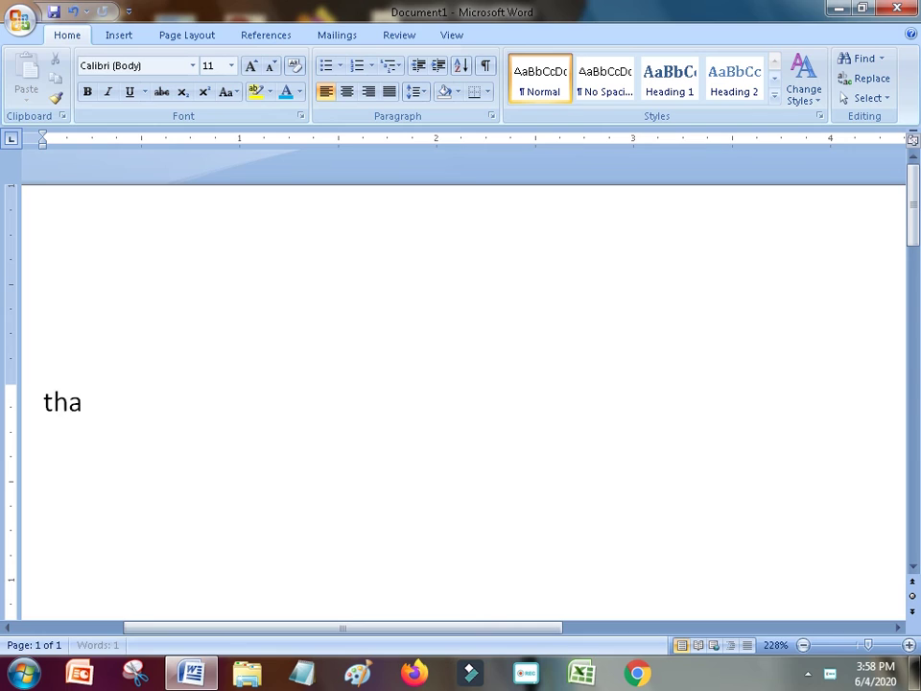
pyautogui.write('nks')
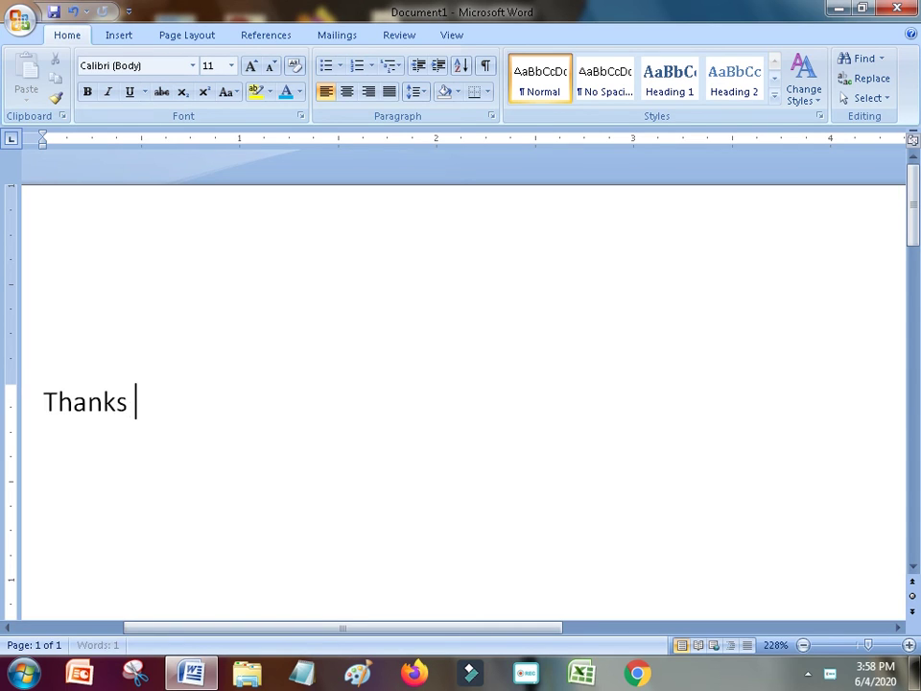
pyautogui.write(' for ')
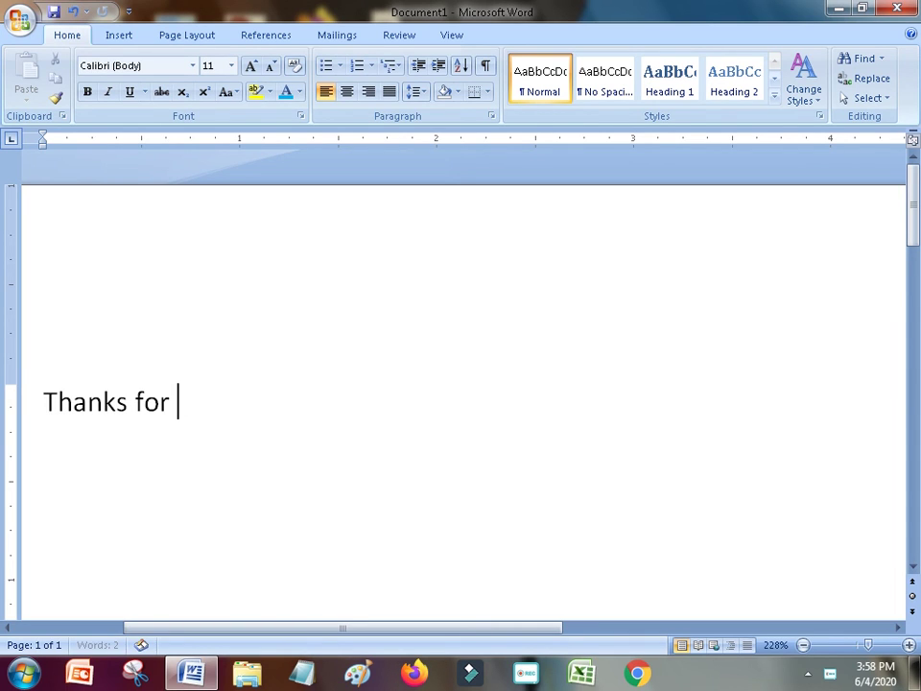
pyautogui.write('wat')
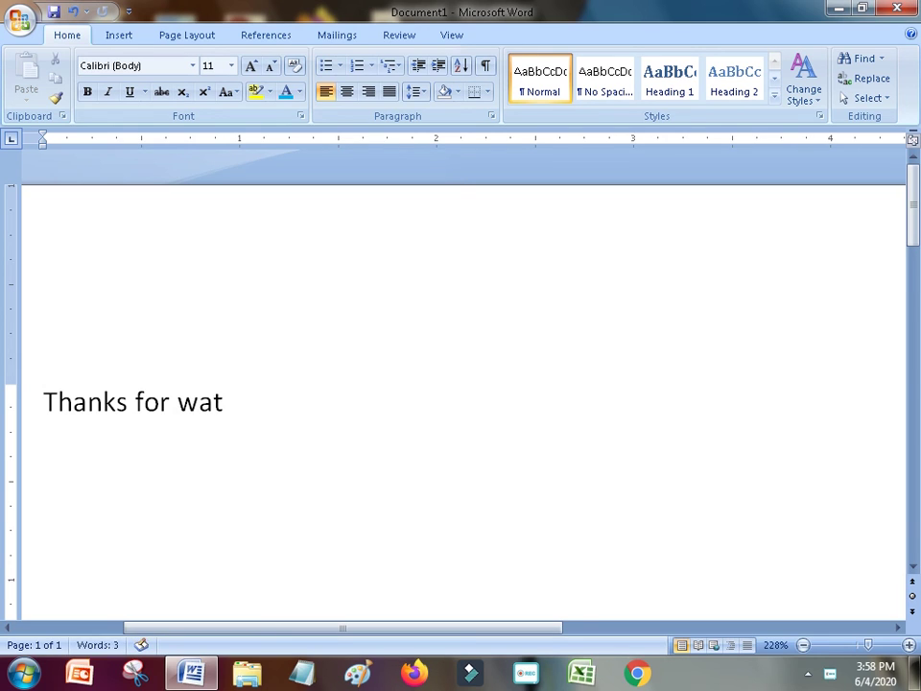
pyautogui.write('chning')
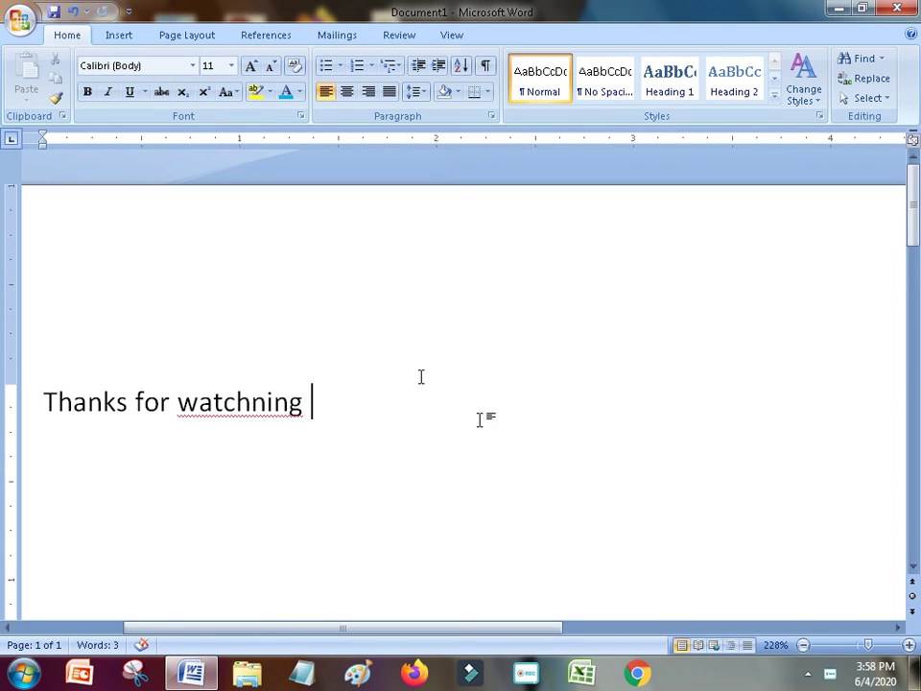
pyautogui.click(271, 399)
pyautogui.press('BackSpace')
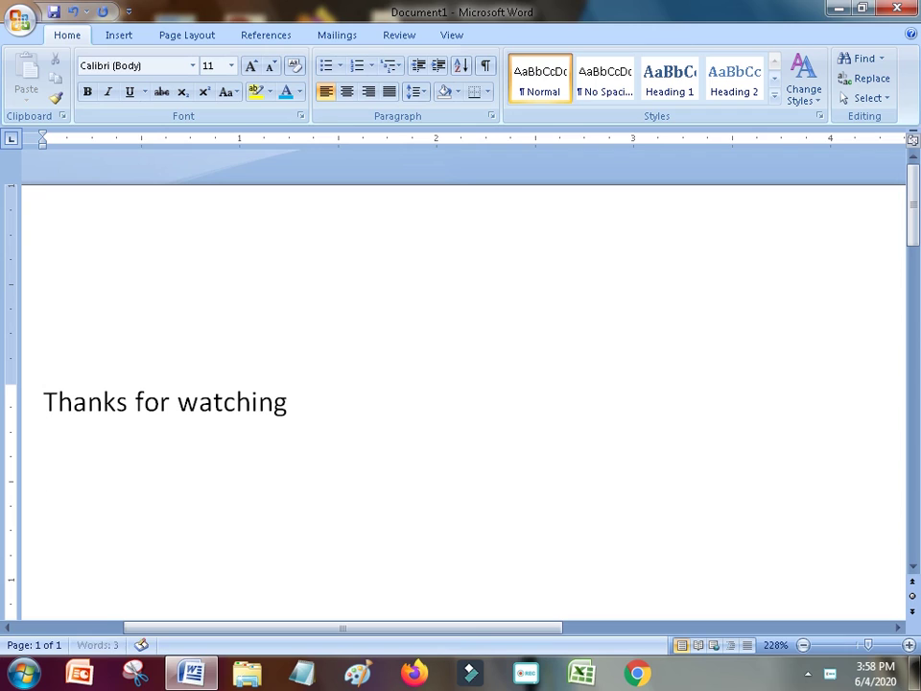
pyautogui.press('Return')
pyautogui.press('Return')
pyautogui.press('Return')
pyautogui.press('Return')
pyautogui.press('Return')
pyautogui.press('Return')
pyautogui.press('Return')
pyautogui.press('Return')
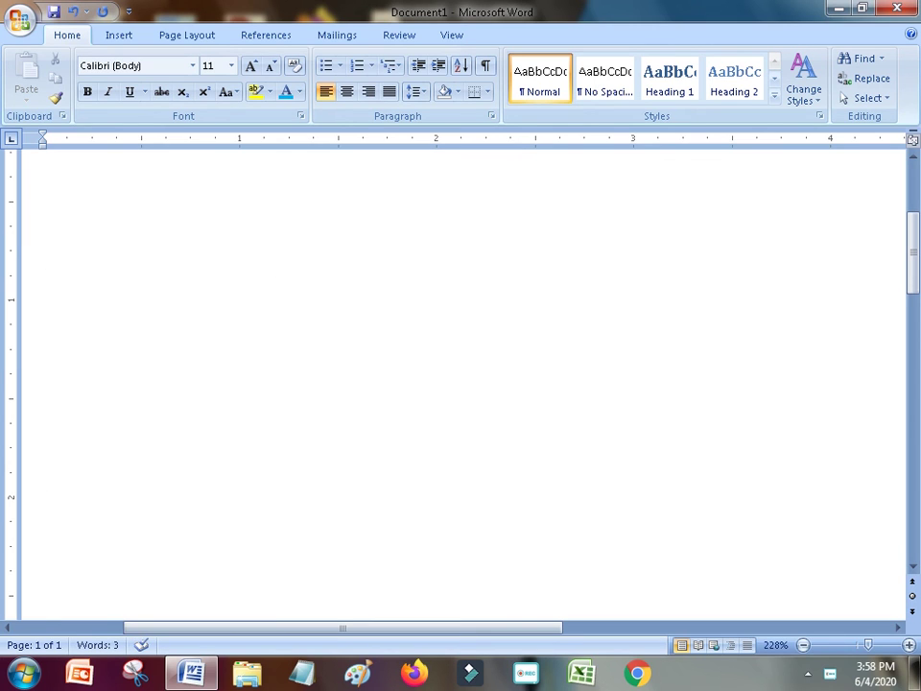
# Step: Type the line 'Vakratuned mahakay suryakoti samabprabha', correcting the mistyped word
pyautogui.write('vakr')
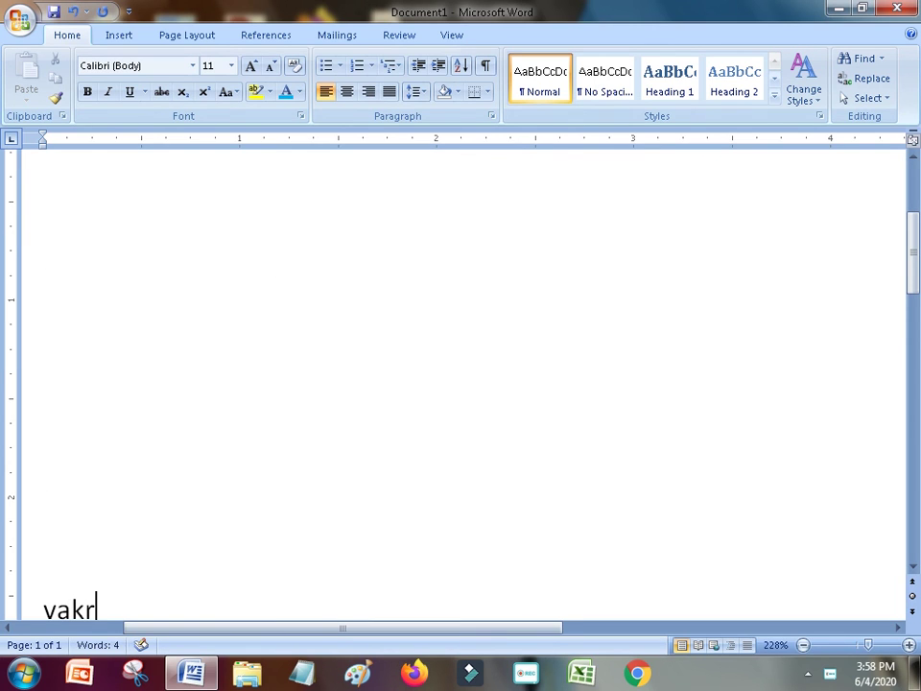
pyautogui.write('atuned mahakav sury')
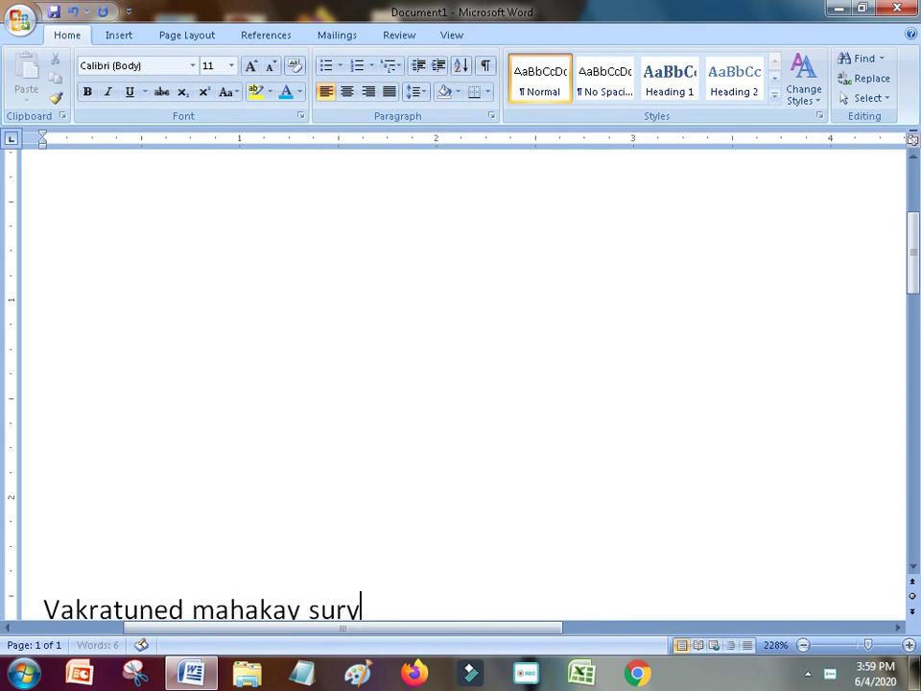
pyautogui.write('ak')
pyautogui.write('tiu')
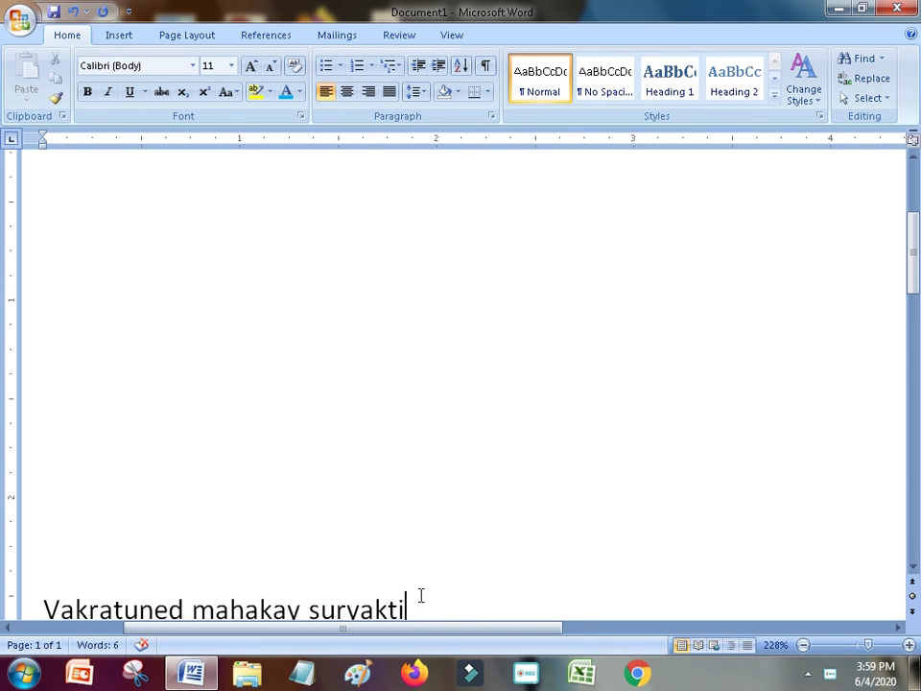
pyautogui.moveTo(421, 596); pyautogui.dragTo(314, 595)
pyautogui.press('BackSpace')
pyautogui.press('BackSpace')
pyautogui.press('BackSpace')
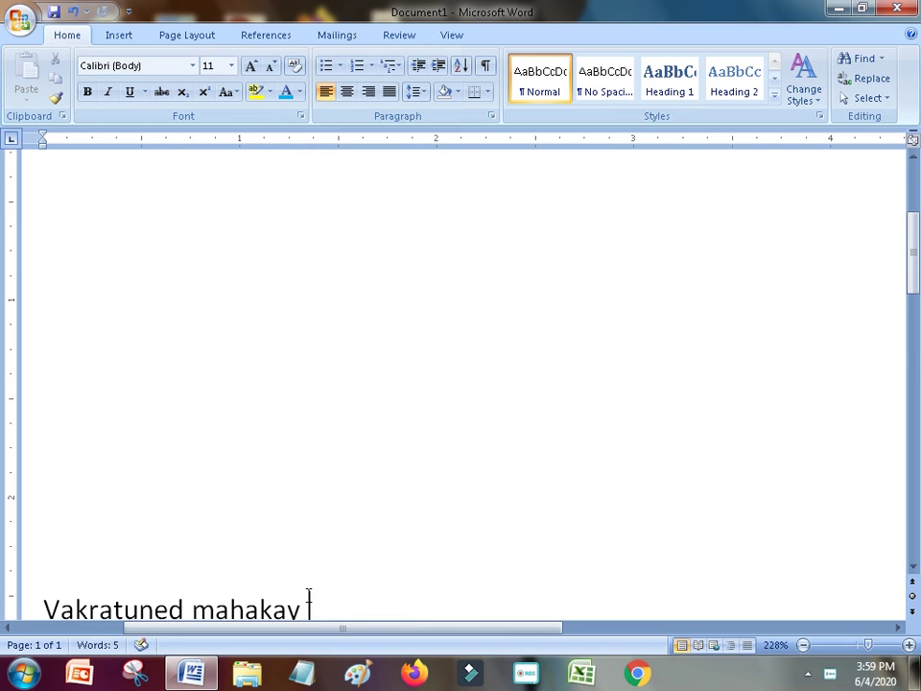
pyautogui.write('suryakoti samabpr')
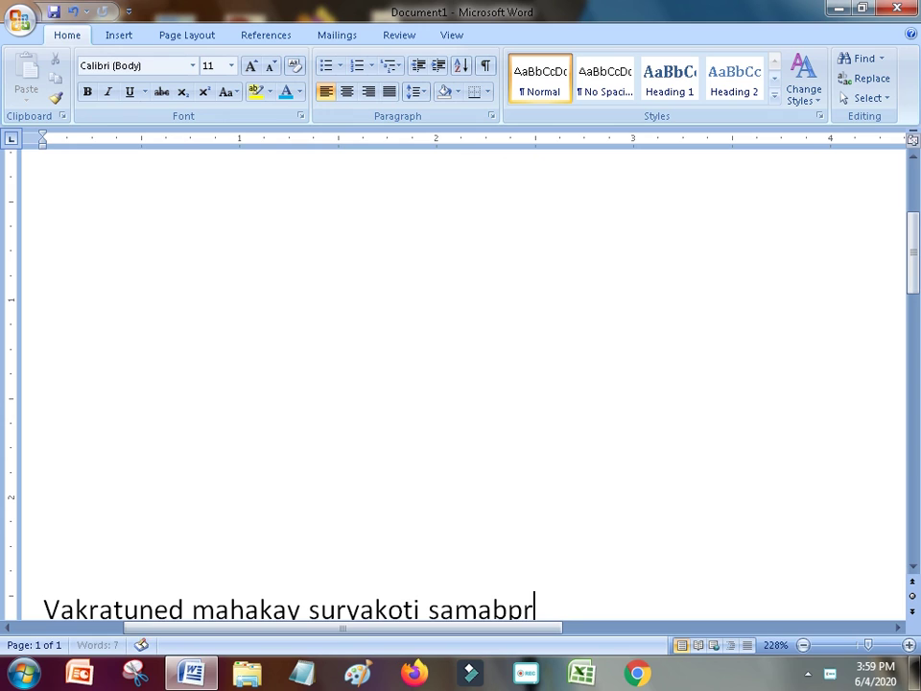
pyautogui.write('abha')
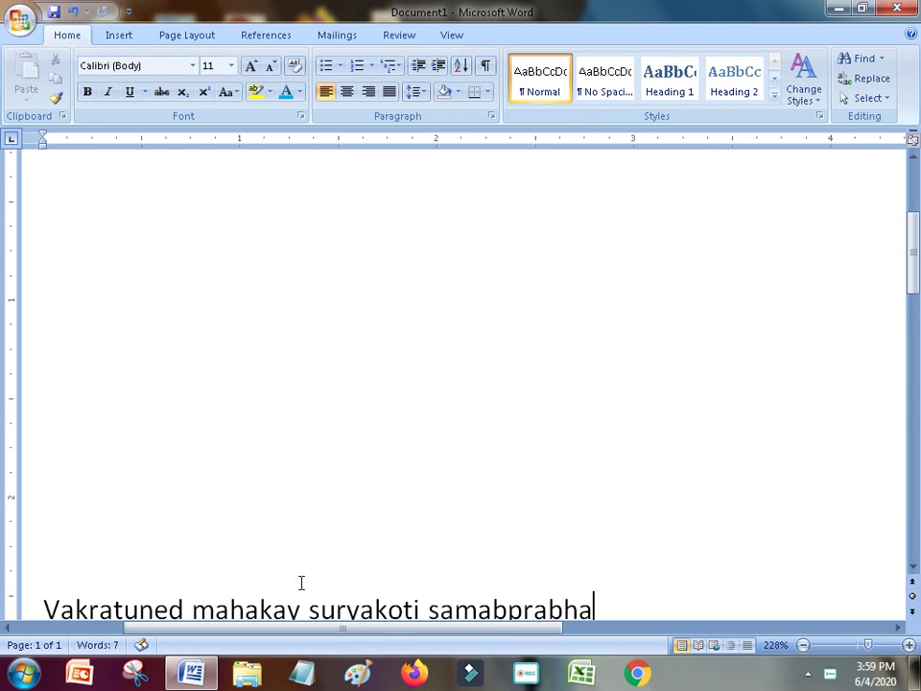
# Step: Close Word and choose Yes to save the document
pyautogui.scroll(-1, 455, 521)
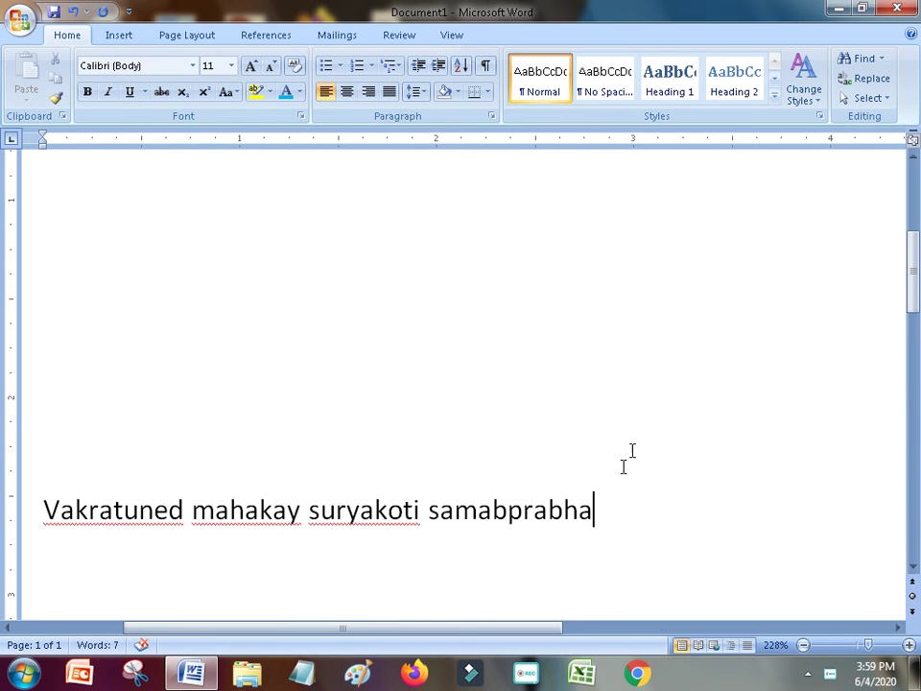
pyautogui.doubleClick(5, 11)
pyautogui.click(390, 382)
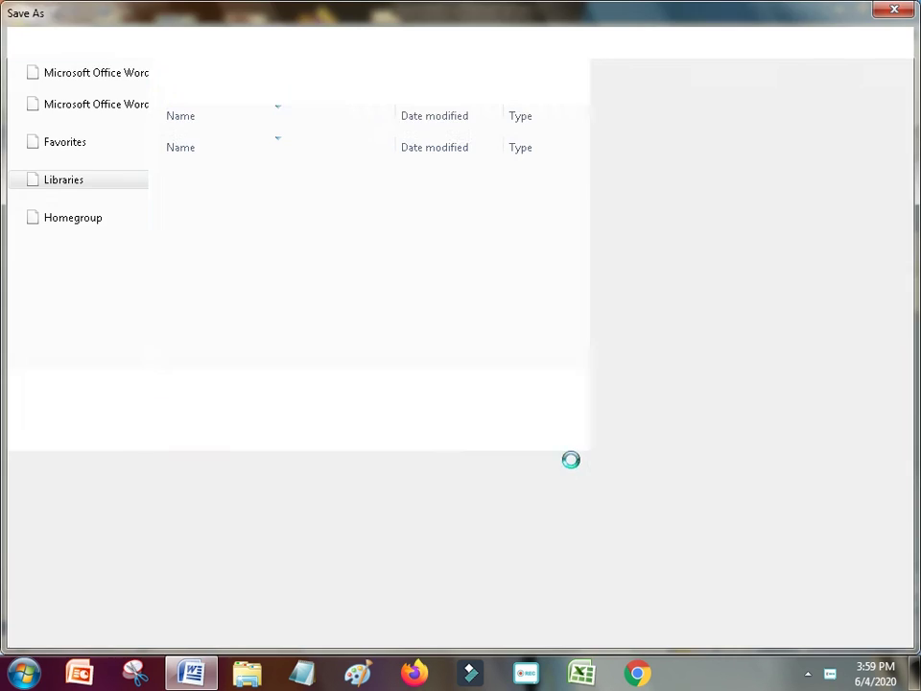